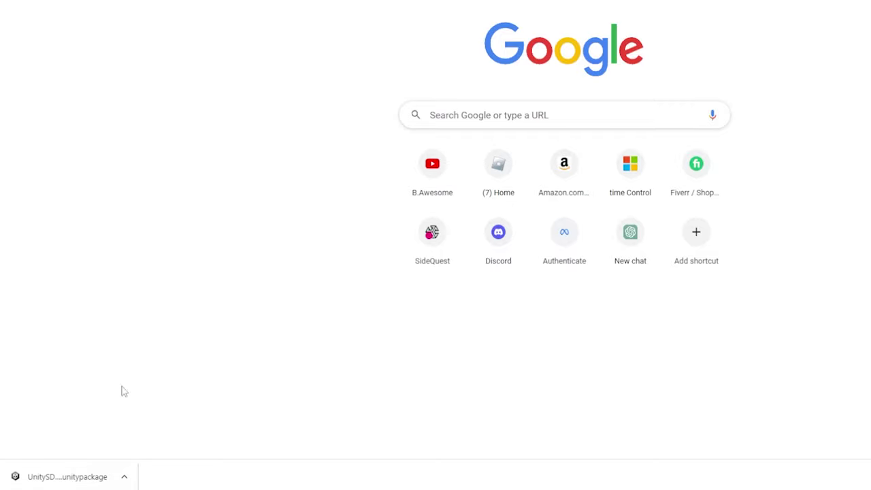
Step: Import every file of the PlayFab SDK unitypackage into Assets and open the PlayFabSDK folder
left_click_drag(67, 476, 398, 391)
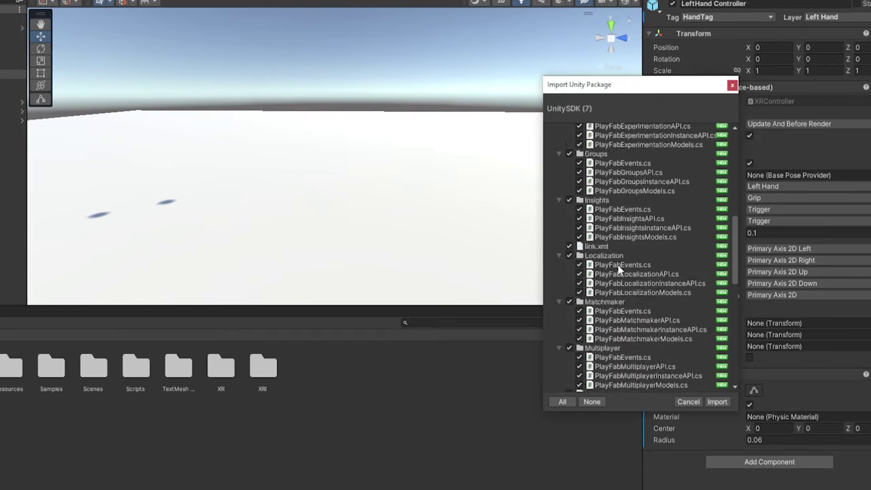
scroll(654, 270, "down", 5)
scroll(625, 269, "down", 3)
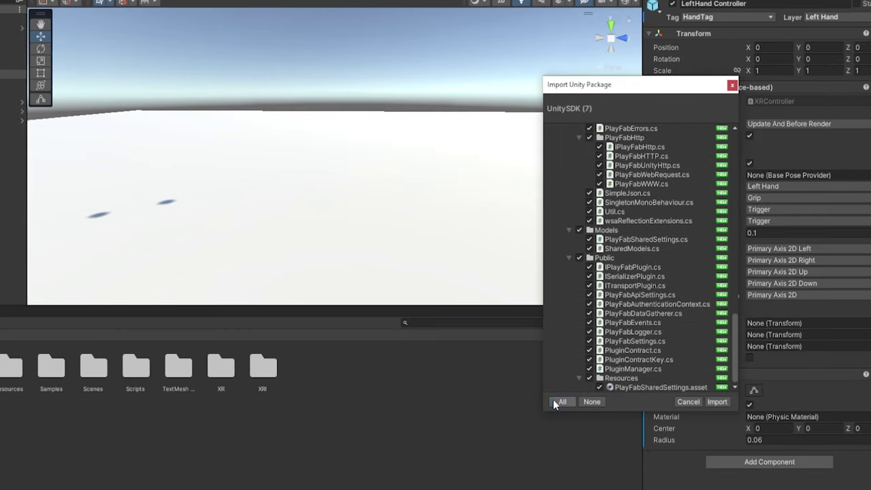
left_click(716, 402)
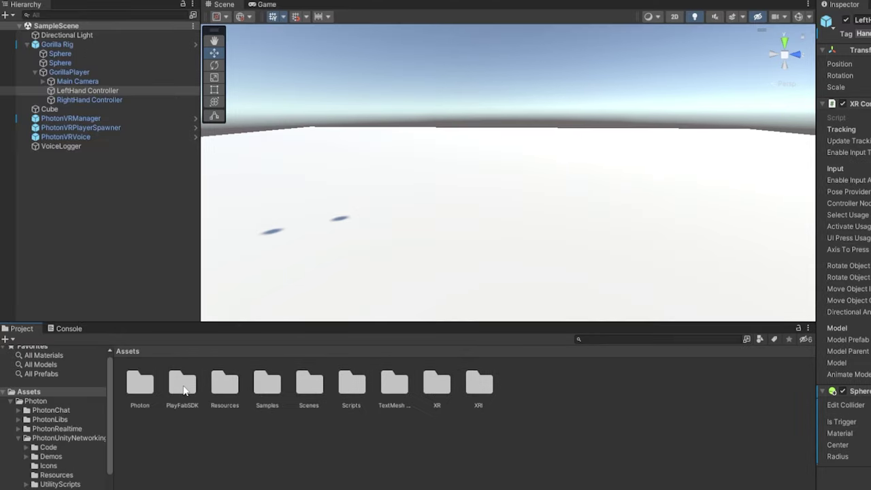
double_click(182, 383)
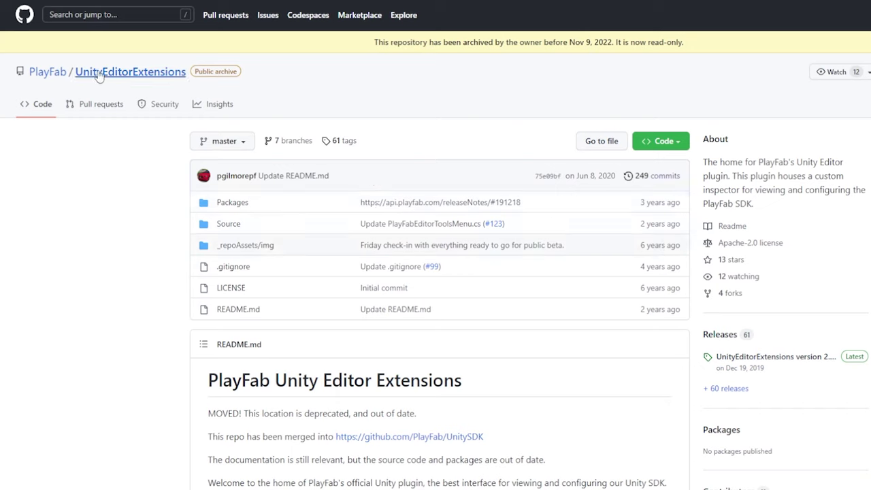
Step: Open the latest UnityEditorExtensions release, version 2.79, on GitHub
left_click(747, 362)
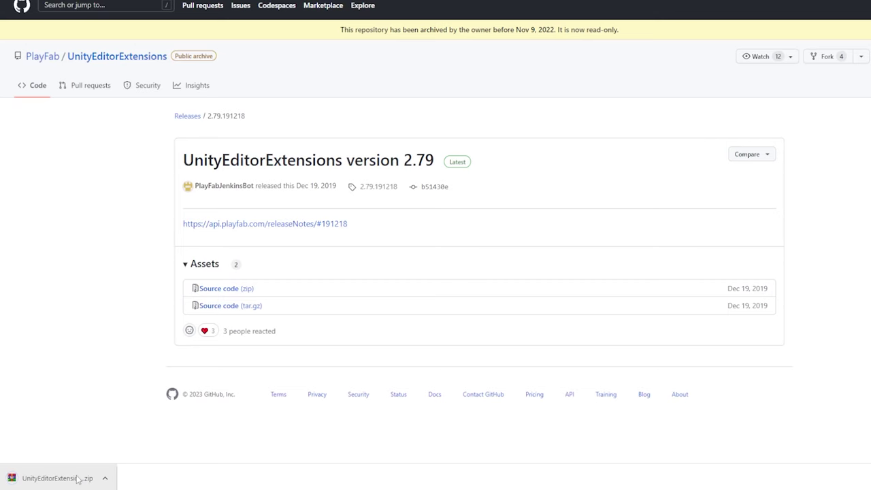
Step: Open the UnityEditorExtensions zip in WinRAR and browse into its UnityEditorExtensions/Packages folder
left_click(68, 478)
double_click(267, 182)
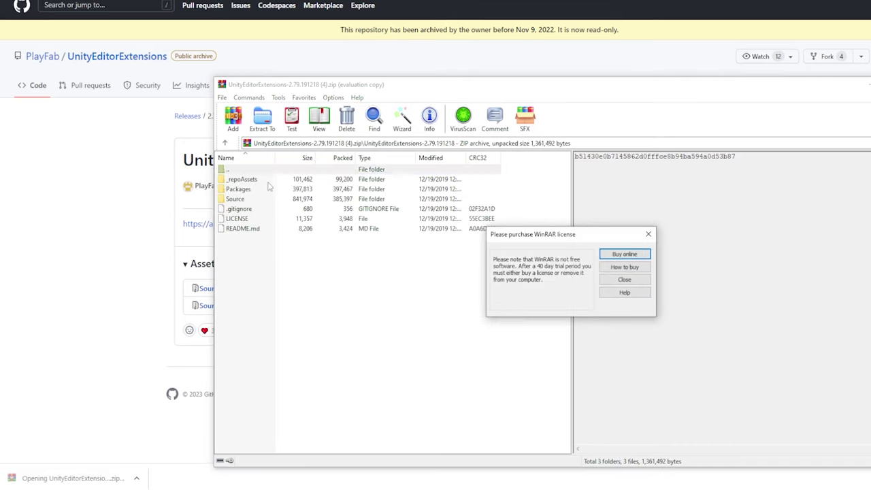
key("Escape")
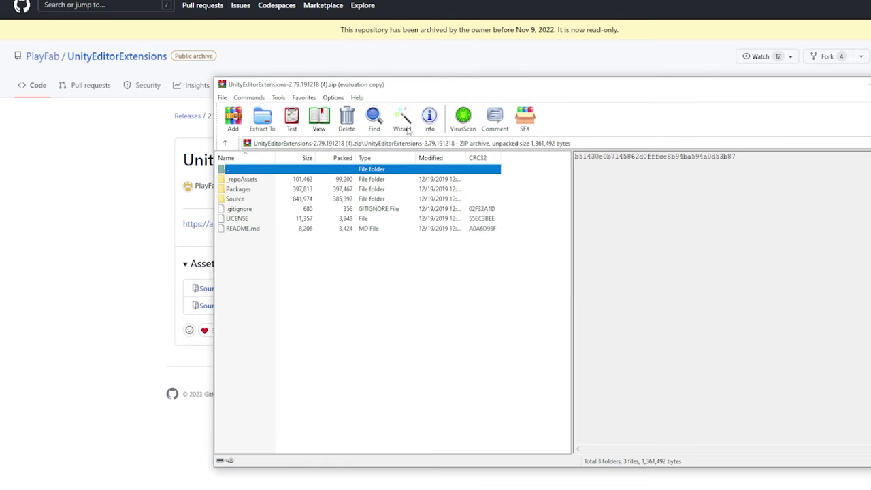
double_click(252, 191)
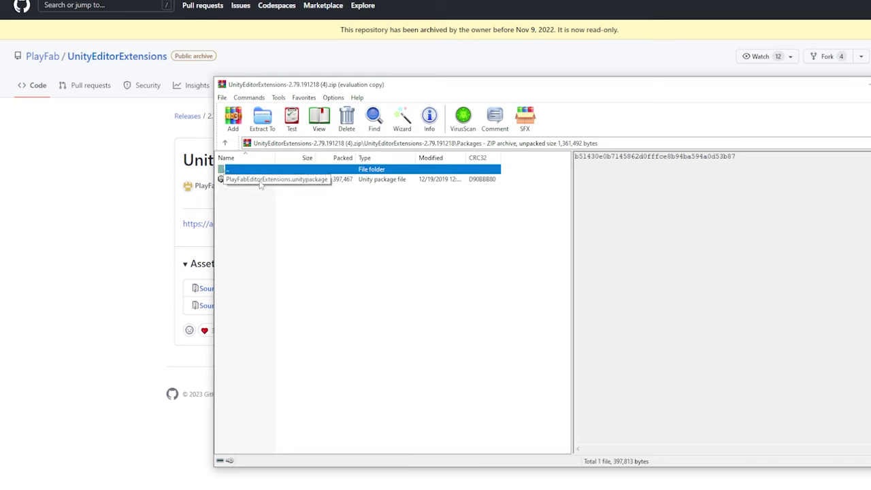
Step: Import all files of PlayFabEditorExtensions.unitypackage into the Unity project
left_click(243, 180)
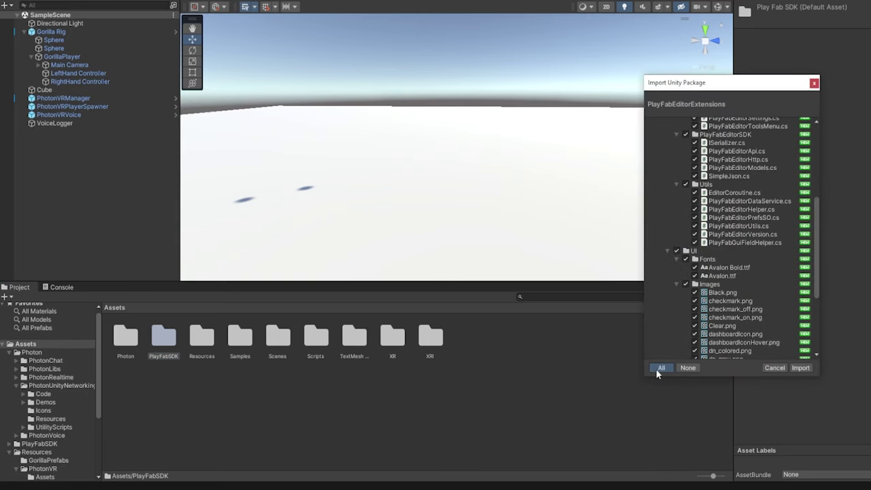
left_click(796, 369)
left_click(60, 287)
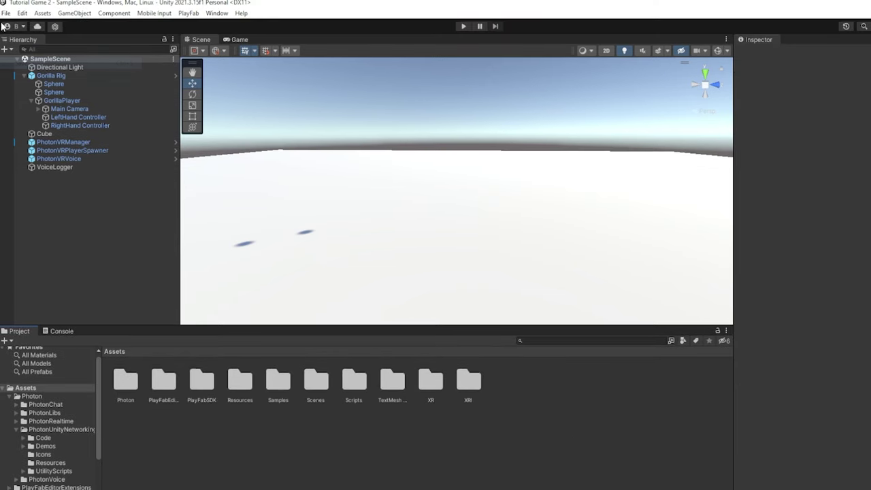
left_click(5, 13)
left_click(20, 61)
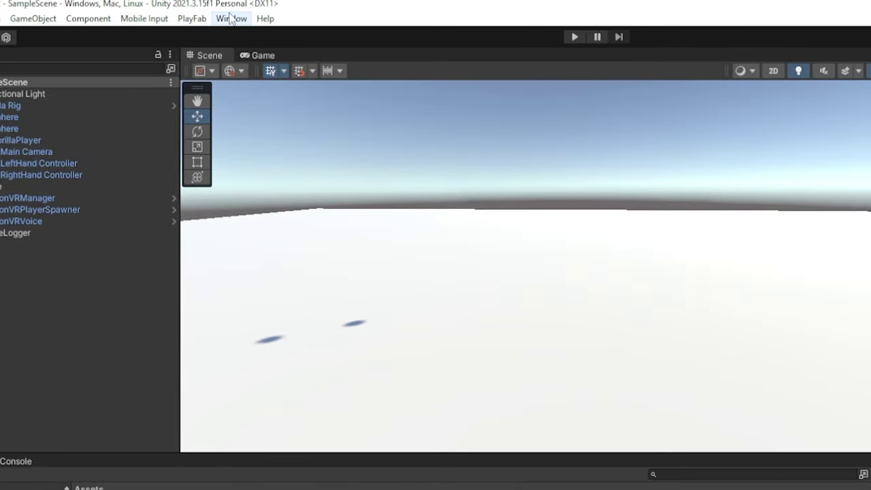
Step: Open the PlayFab Editor Extensions panel from the Window menu
left_click(231, 18)
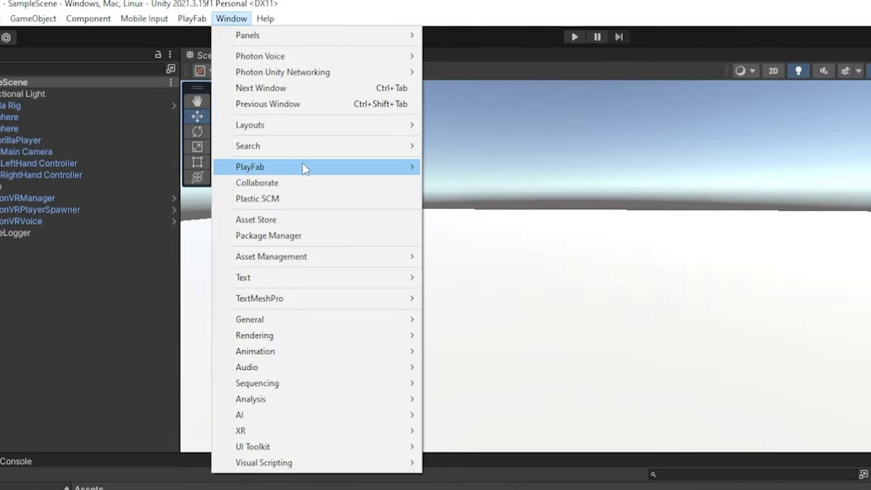
mouse_move(304, 169)
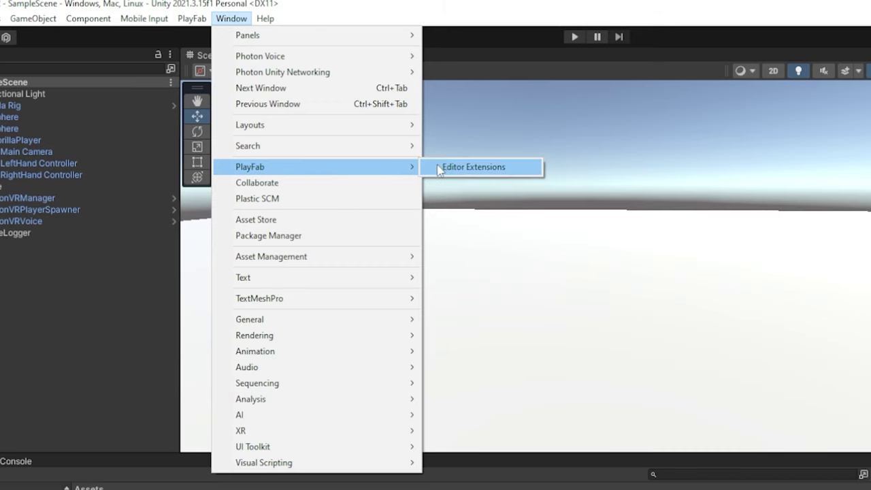
left_click(446, 174)
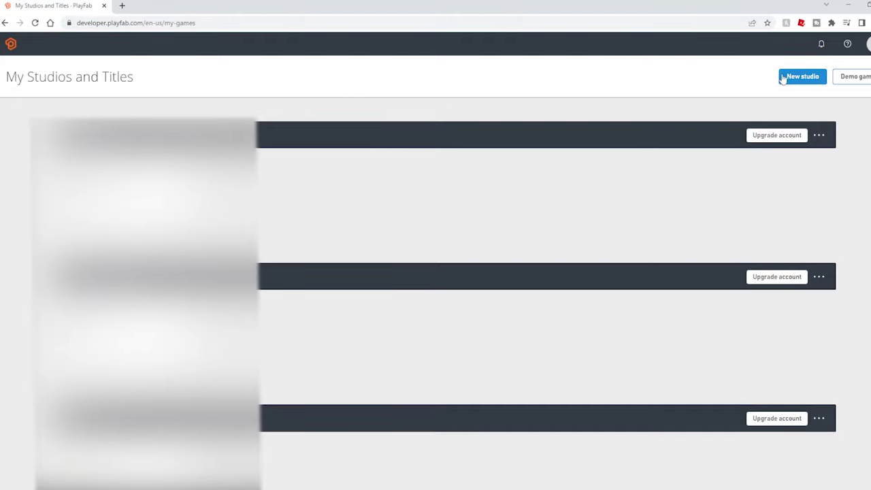
Step: Create a studio named 'Tutorial 2' with PlayFab as its authentication provider
left_click(173, 145)
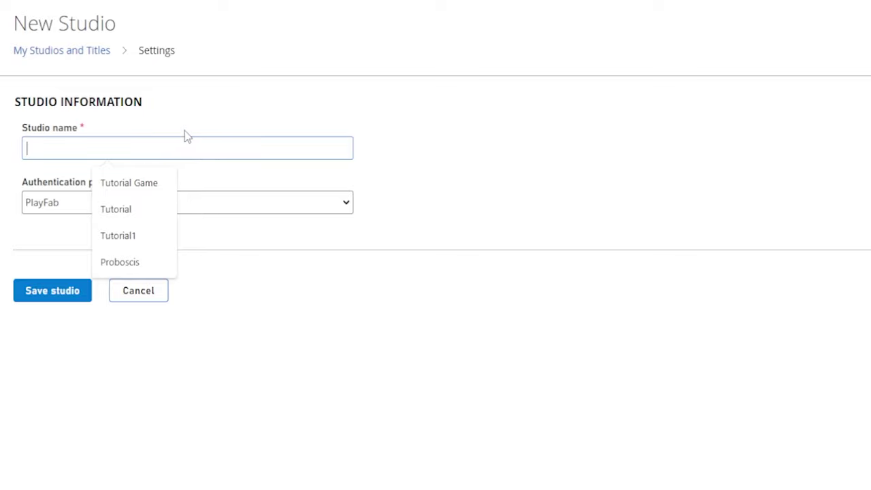
type("Tut")
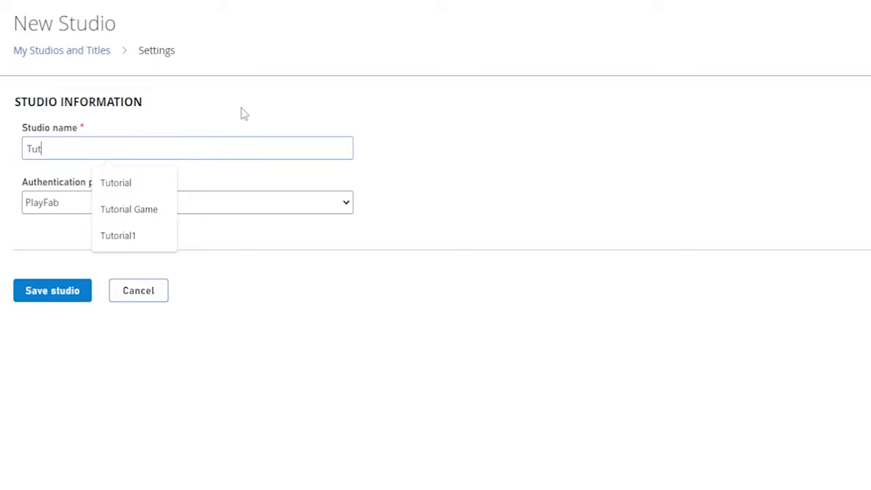
type("orial 2")
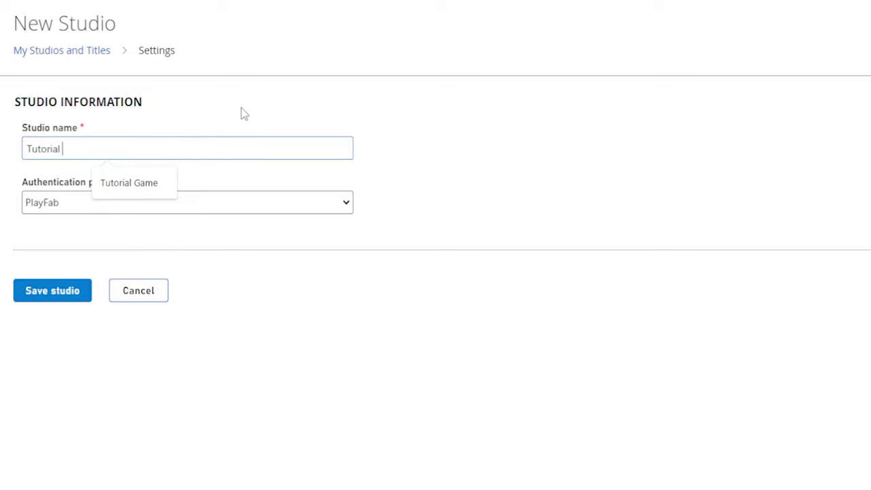
left_click(96, 208)
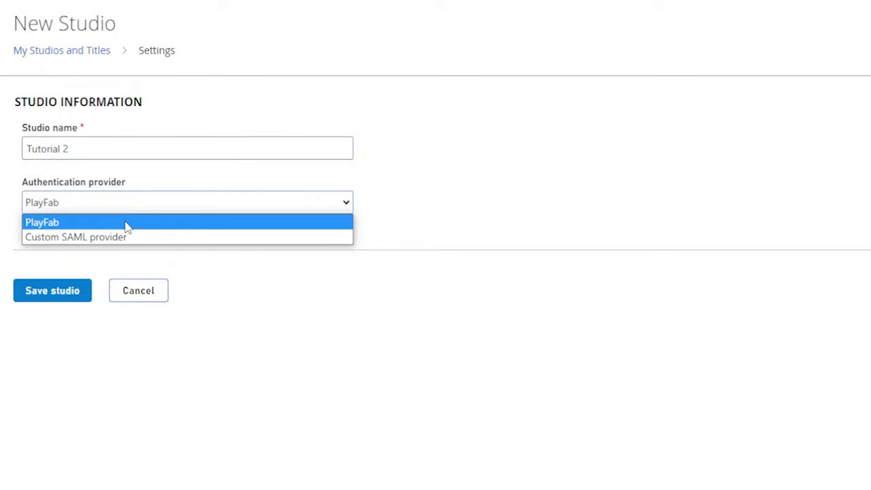
left_click(37, 268)
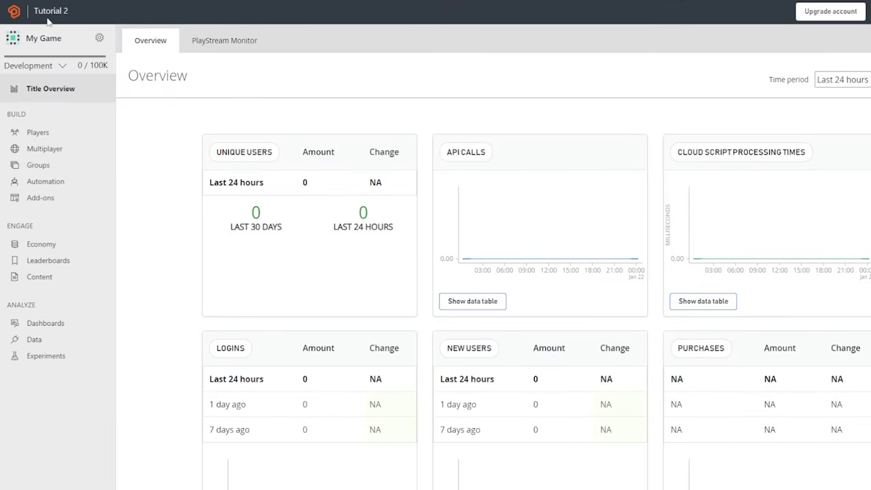
Step: Change the My Game title's name to 'Tutorial 2' in Edit title info and save it
left_click(99, 40)
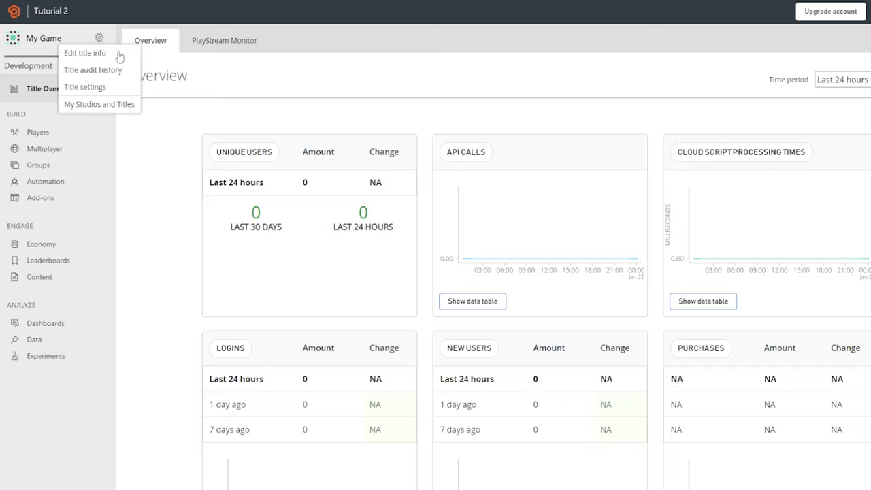
left_click(118, 54)
type("T")
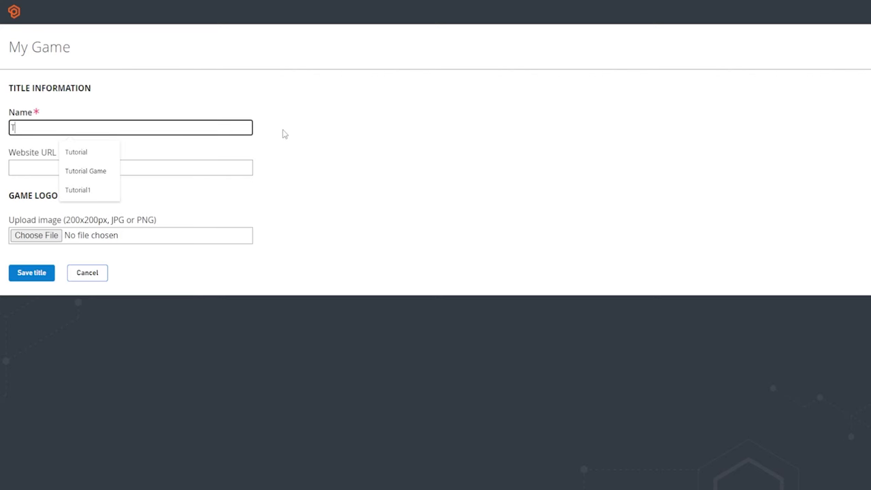
type("utorial 2")
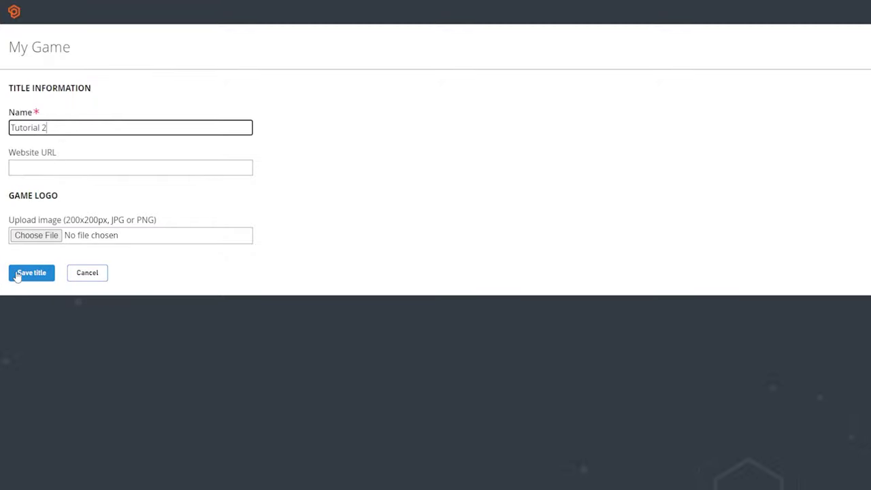
left_click(17, 274)
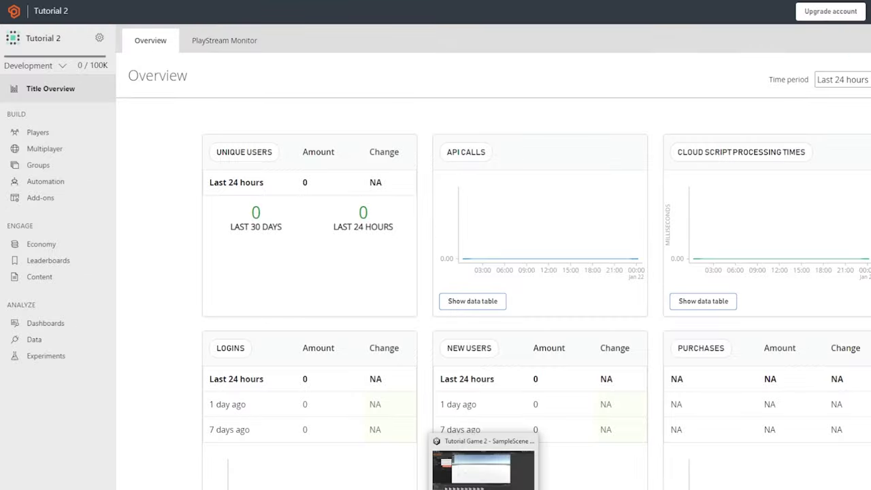
Step: Log into PlayFab Editor Extensions and pick studio 'Tutorial 2' with its Tutorial 2 title ID
left_click(486, 459)
left_click(14, 134)
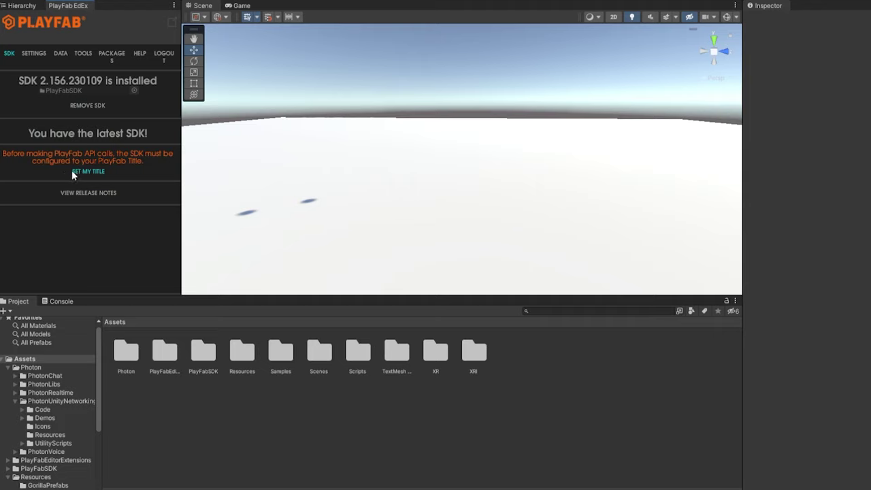
left_click(73, 171)
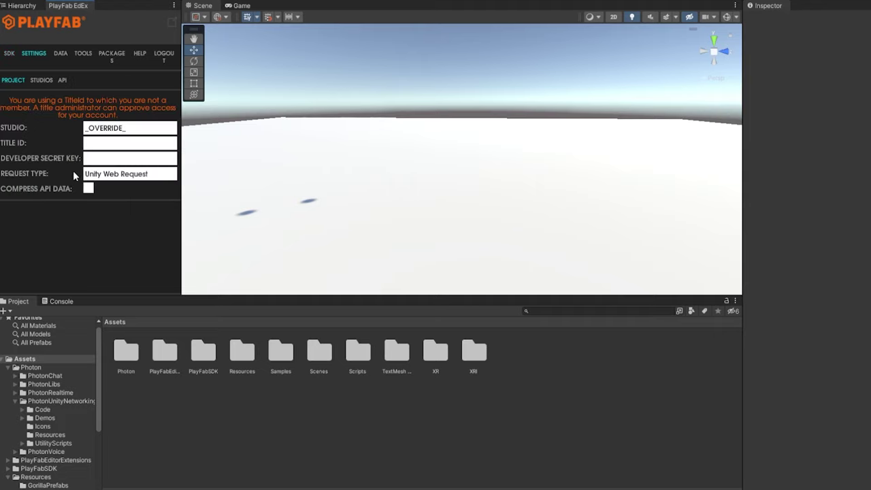
left_click(136, 129)
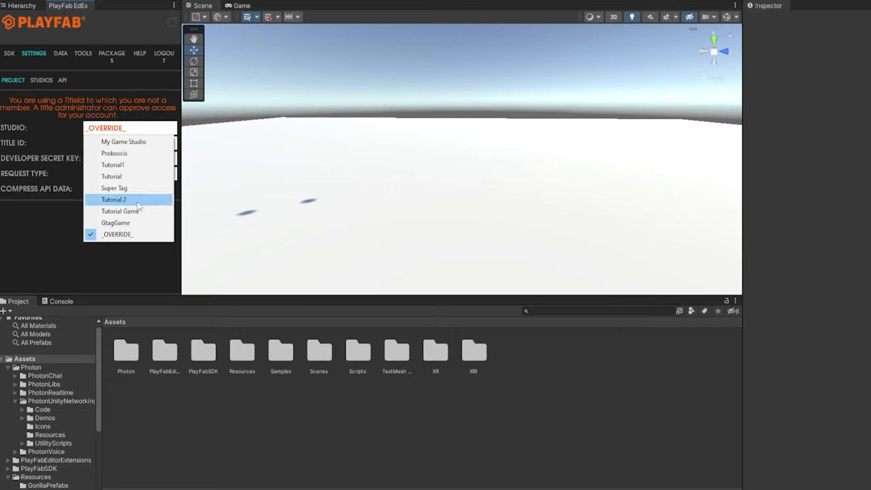
left_click(114, 199)
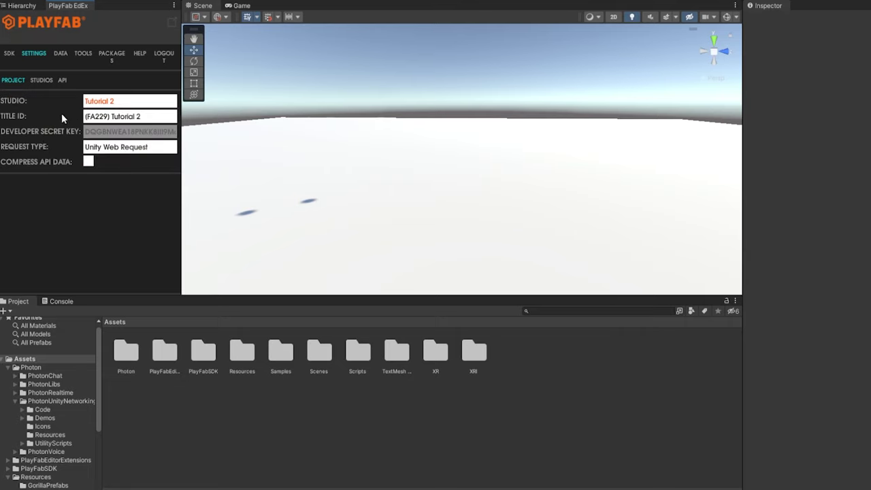
left_click(126, 117)
left_click(145, 133)
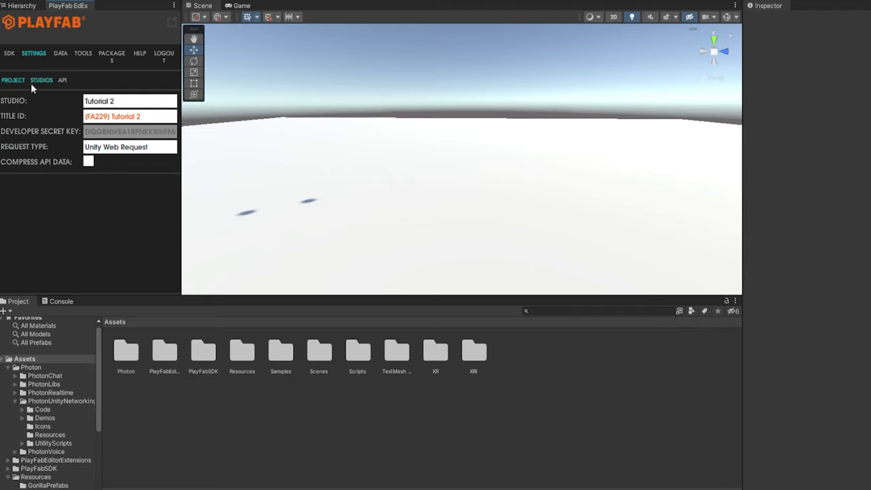
Step: Create an empty GameObject in the Hierarchy and name it PlayFabManager
left_click(22, 5)
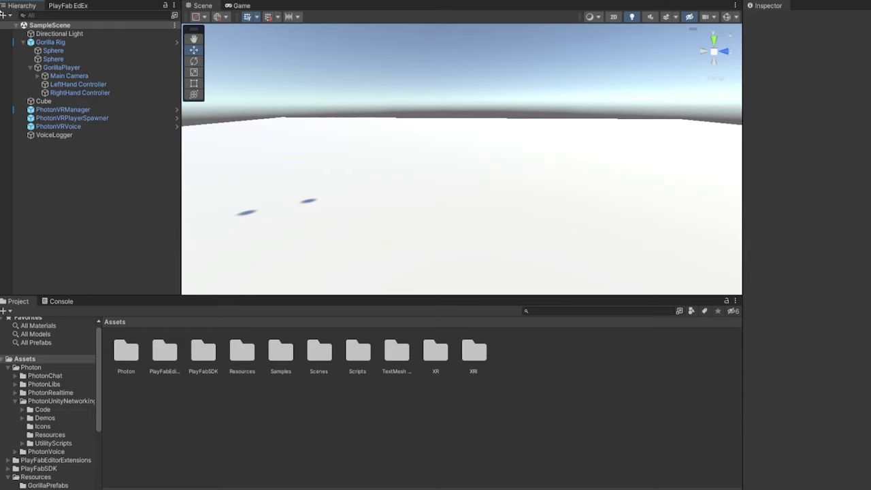
right_click(64, 195)
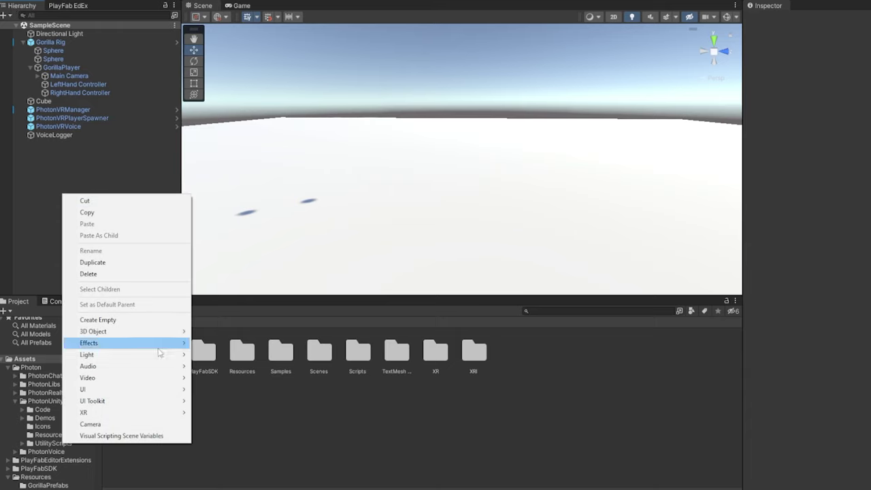
left_click(152, 320)
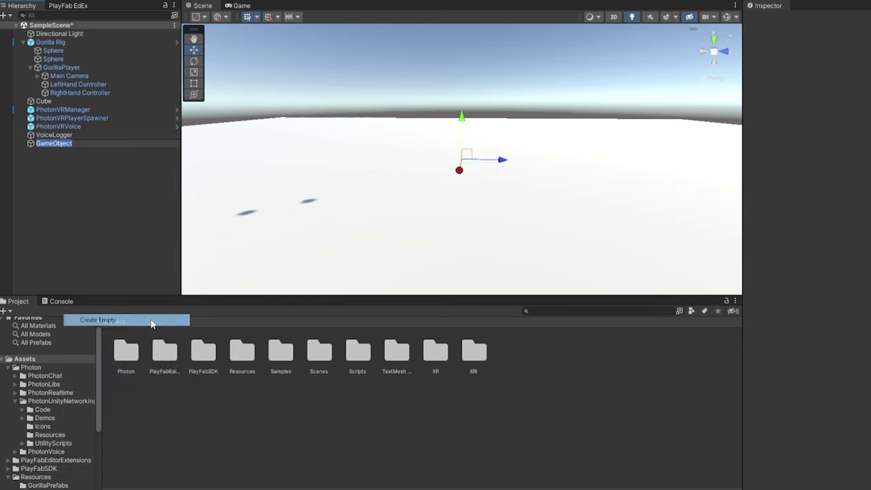
type("Pl")
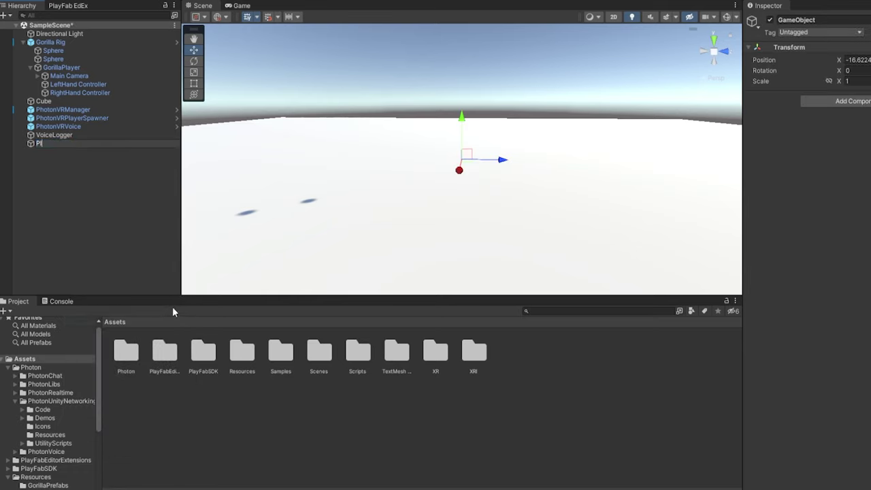
type("ayFabManager")
left_click(465, 428)
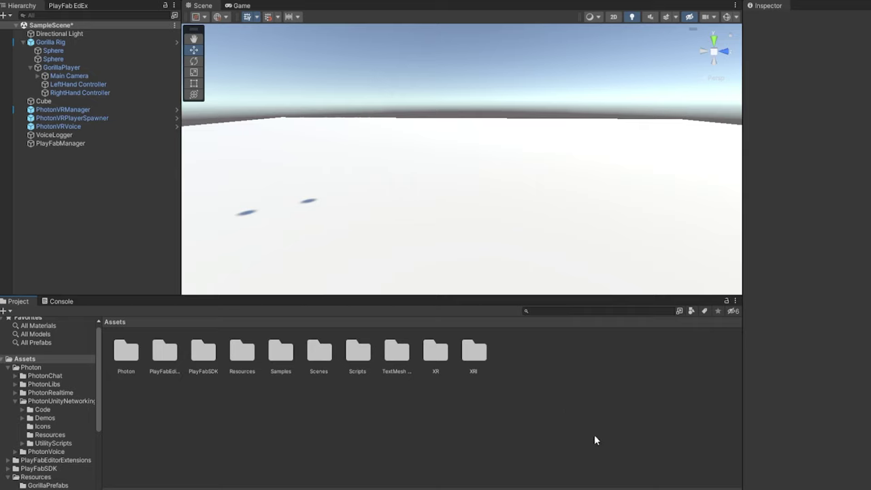
Step: Import the PlayFabManager script into Assets/Scripts and attach it to the PlayFabManager object
double_click(360, 349)
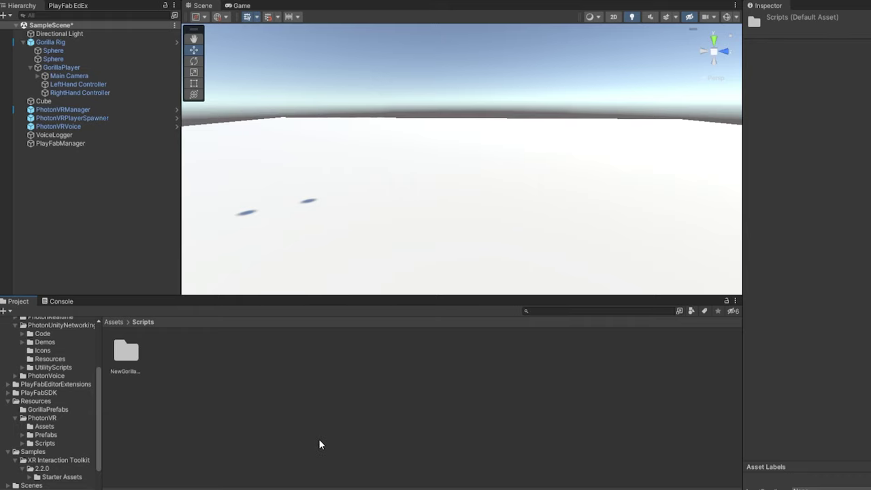
right_click(195, 364)
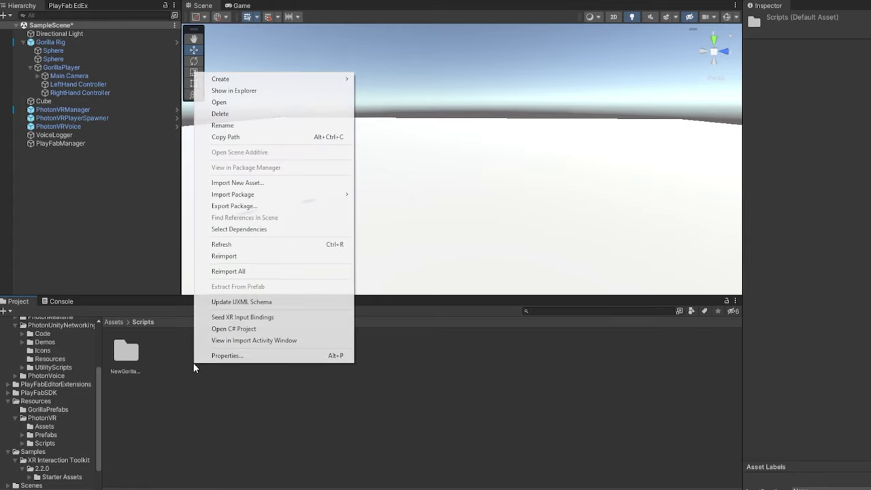
left_click(286, 184)
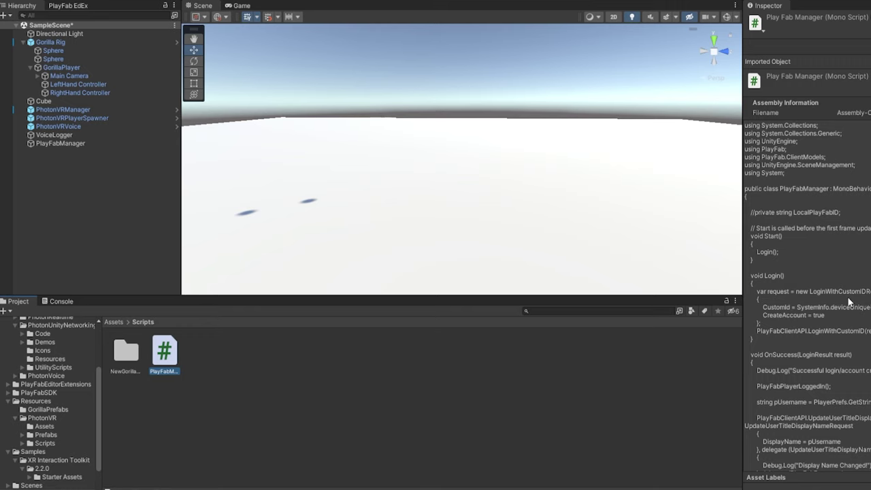
scroll(849, 301, "down", 10)
left_click_drag(167, 358, 90, 144)
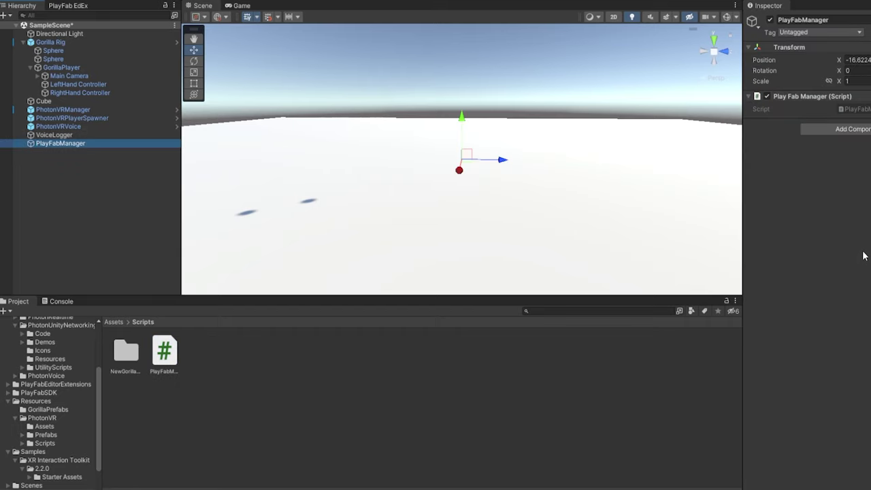
Step: Import the getBanReason script and attach it to PlayFabManager as well
left_click(504, 430)
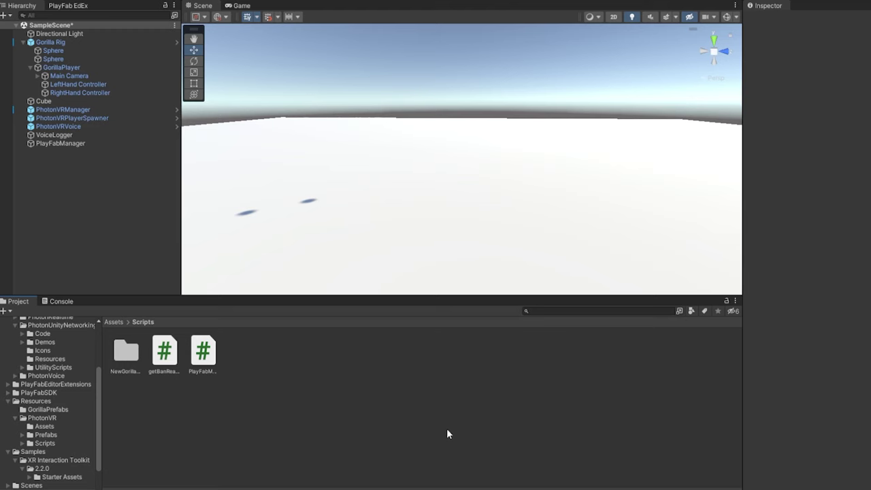
left_click(165, 354)
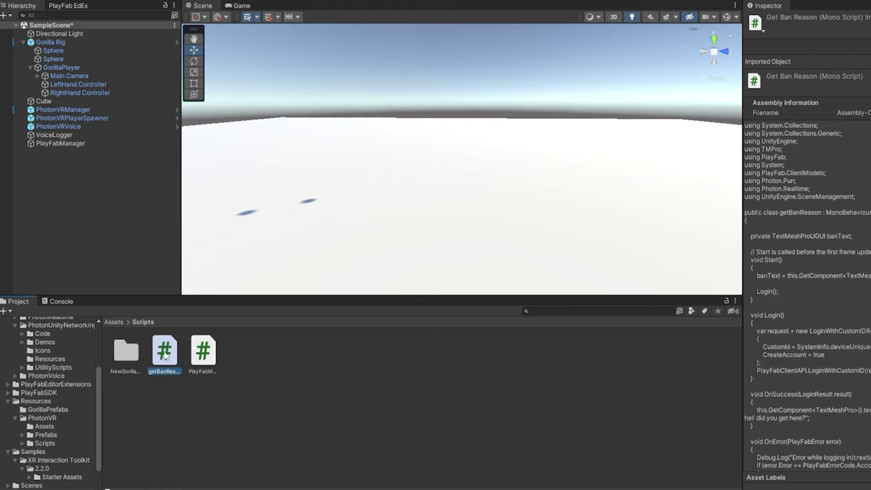
left_click_drag(166, 354, 92, 143)
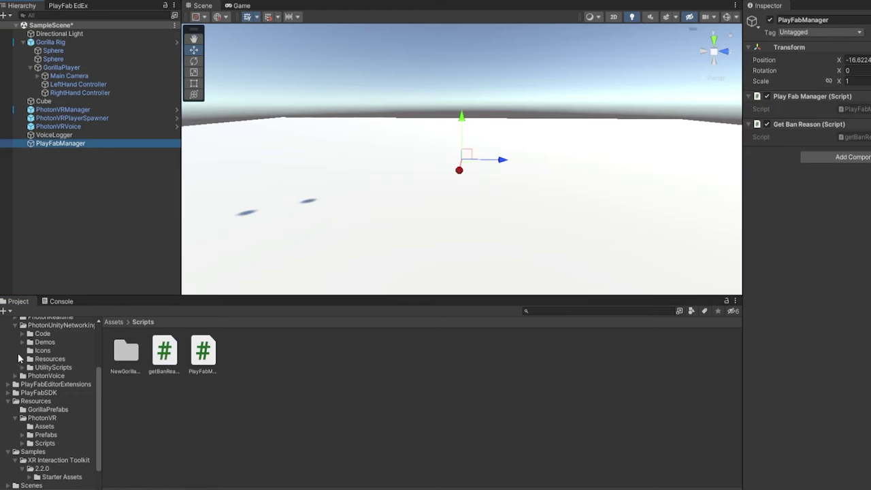
Step: Create a new scene asset named Bans in Assets/Scenes
left_click(113, 322)
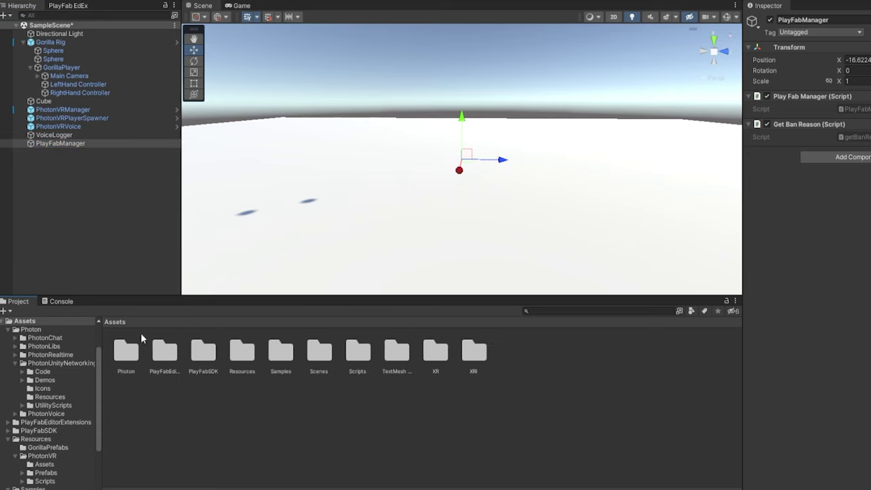
double_click(319, 352)
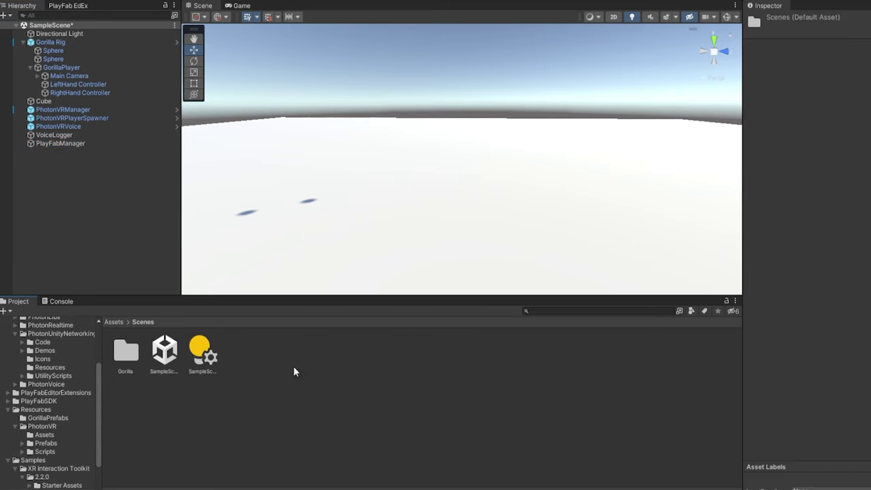
right_click(338, 359)
mouse_move(402, 77)
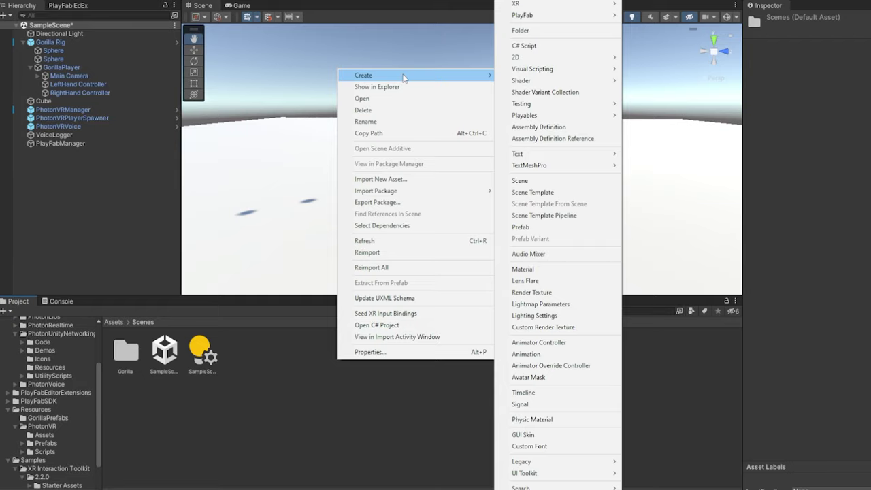
left_click(544, 181)
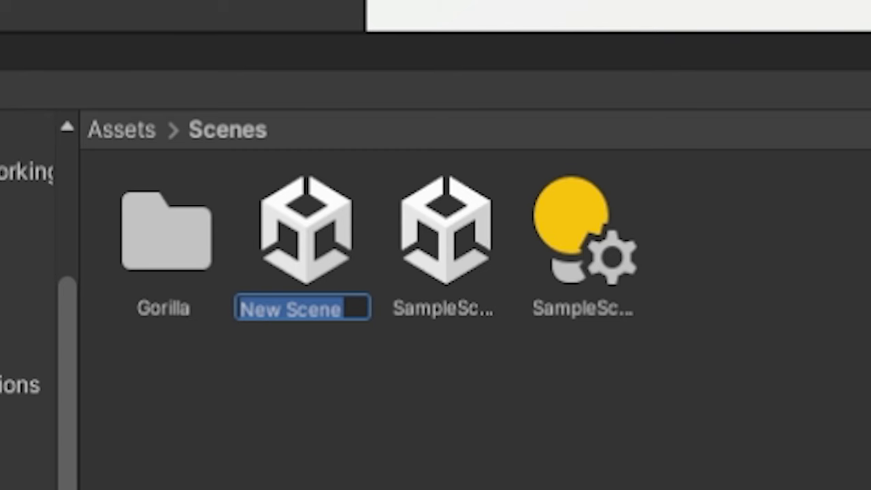
type("Ban")
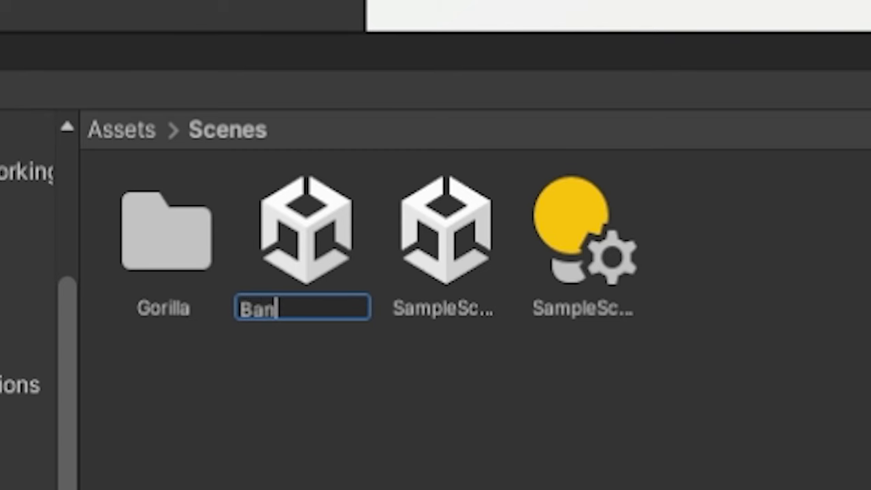
type("s")
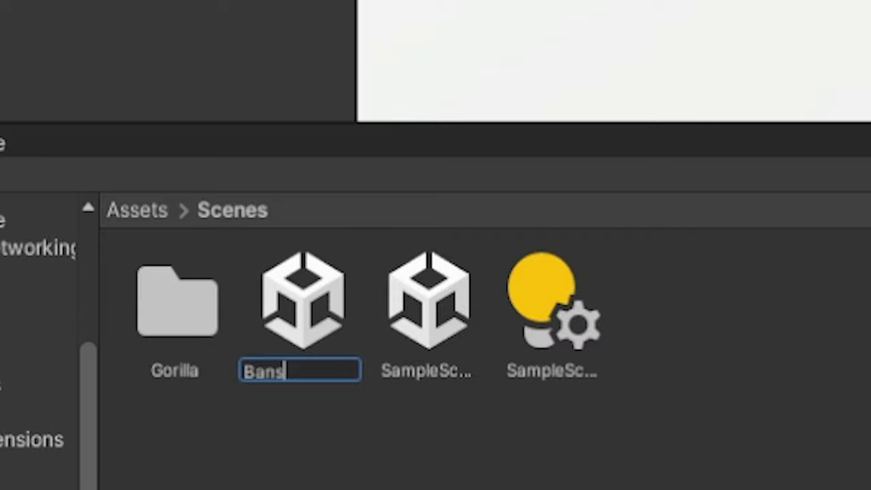
key("Return")
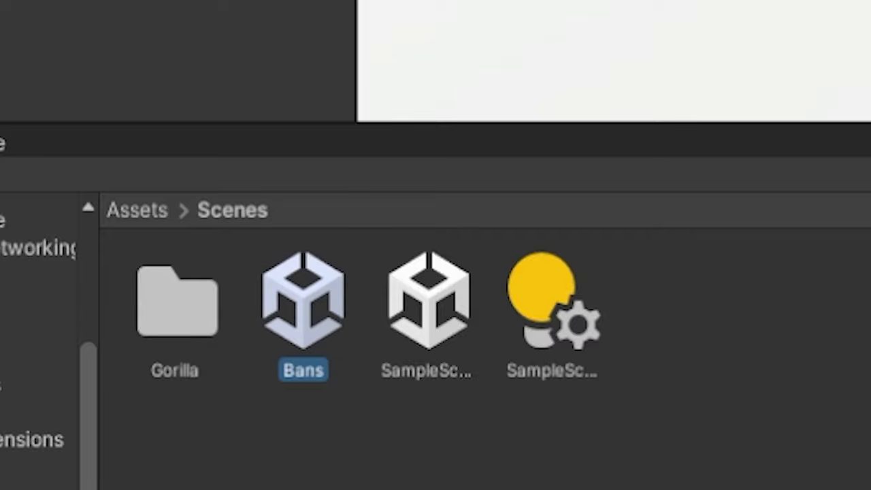
Step: Open the Bans scene, saving SampleScene's changes, and select its Main Camera
double_click(303, 303)
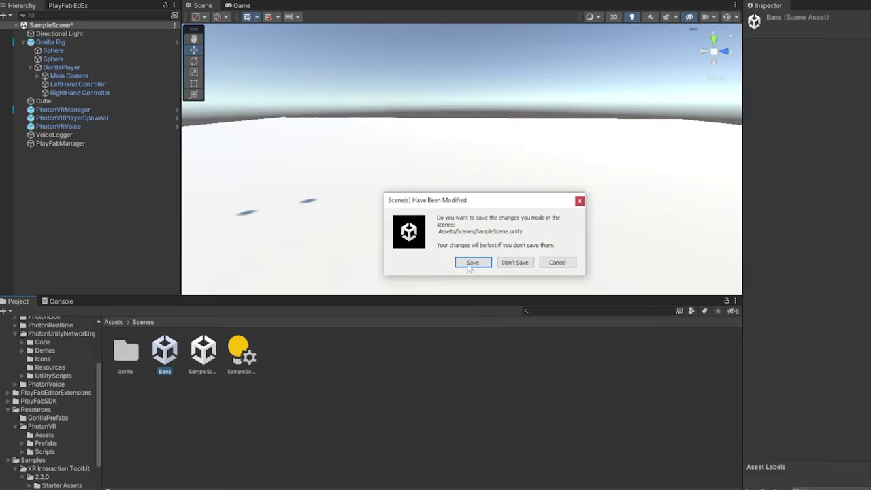
left_click(469, 264)
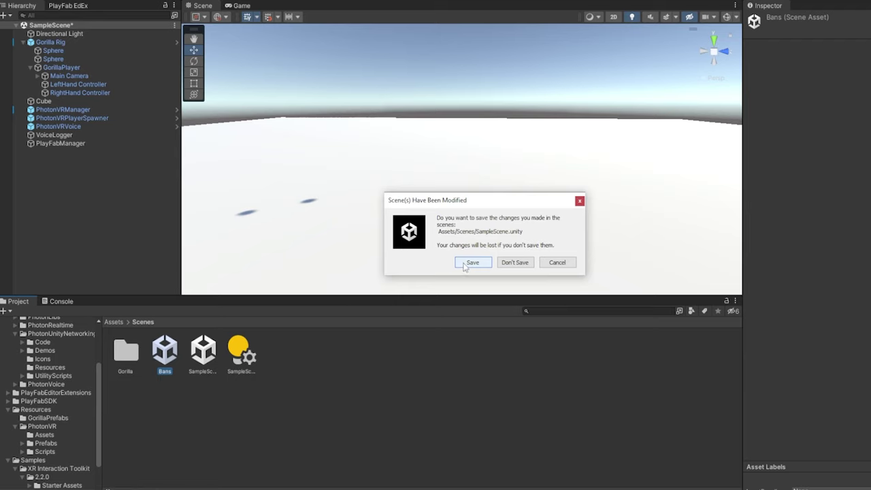
left_click(84, 34)
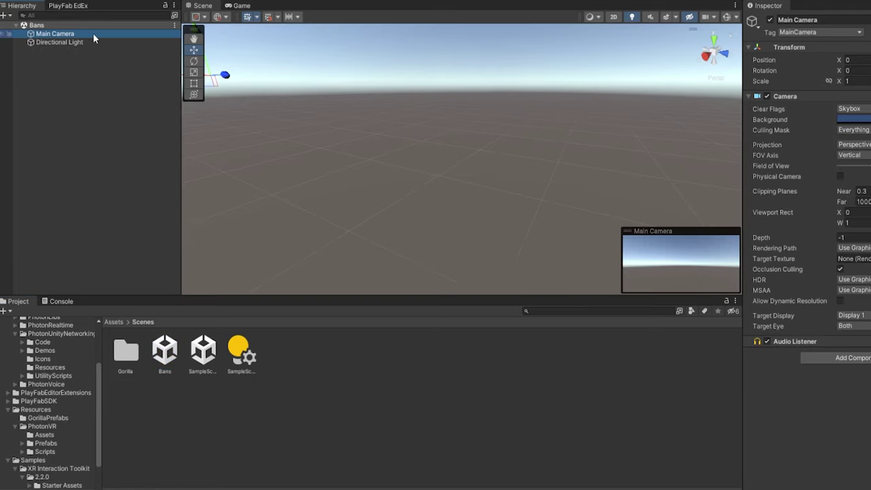
Step: Delete the Main Camera and add a Cube scaled into a large flat floor
key("Delete")
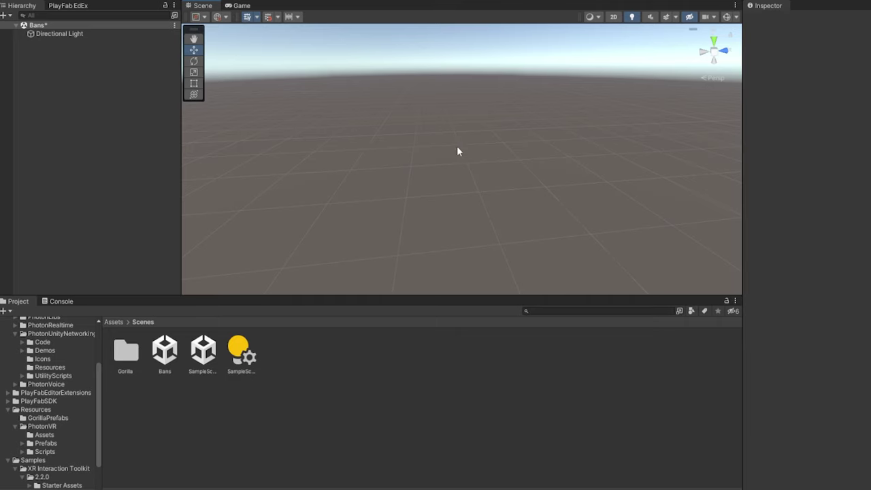
right_click_drag(457, 146, 447, 192)
left_click(4, 15)
mouse_move(41, 51)
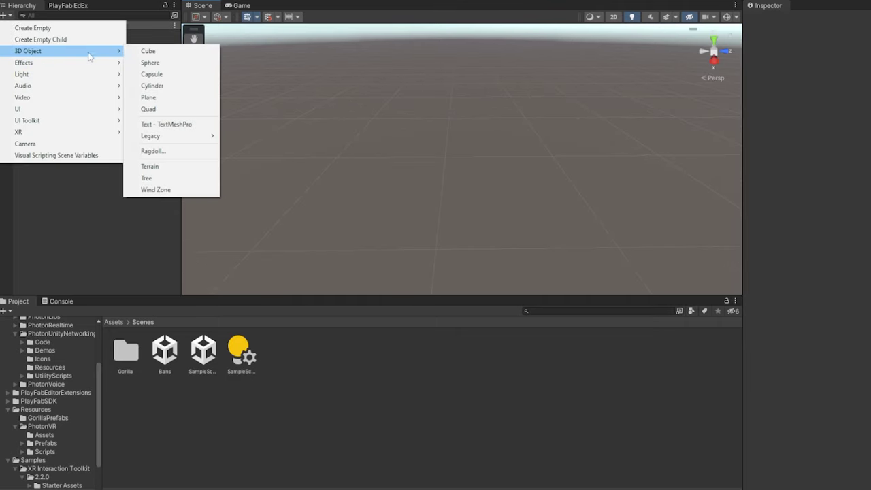
left_click(146, 52)
left_click(195, 73)
left_click_drag(502, 159, 304, 270)
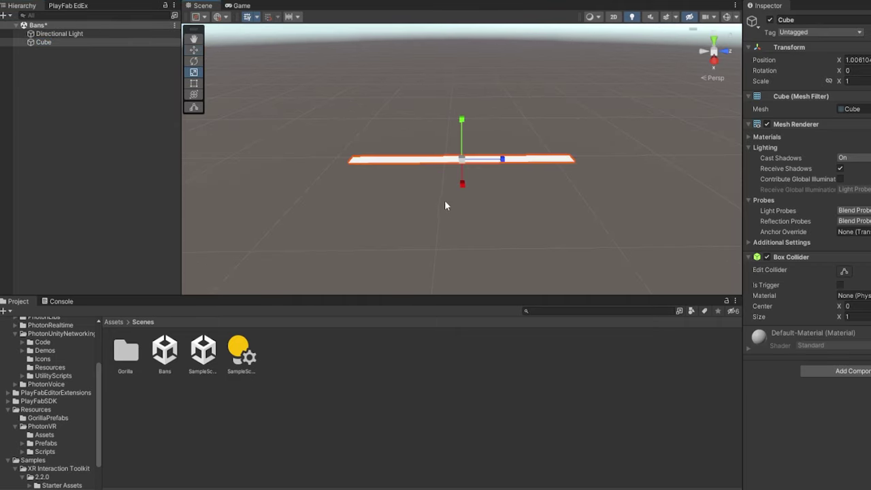
left_click_drag(462, 183, 462, 294)
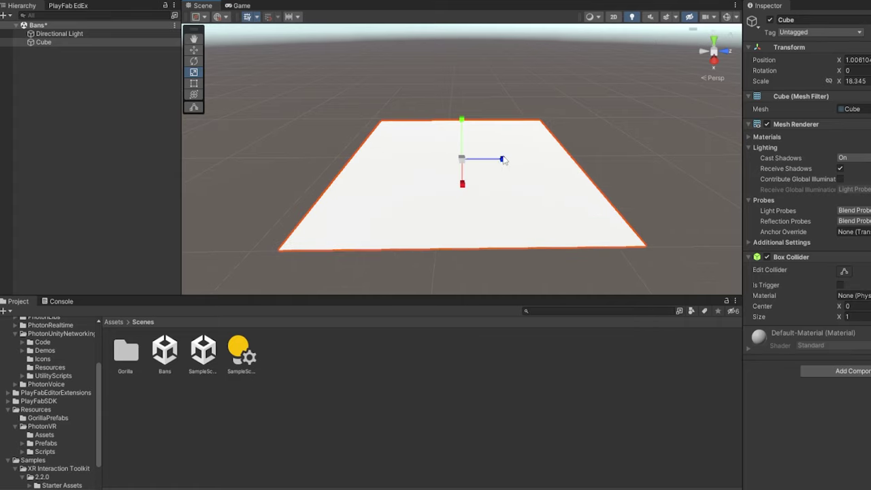
left_click_drag(503, 160, 499, 202)
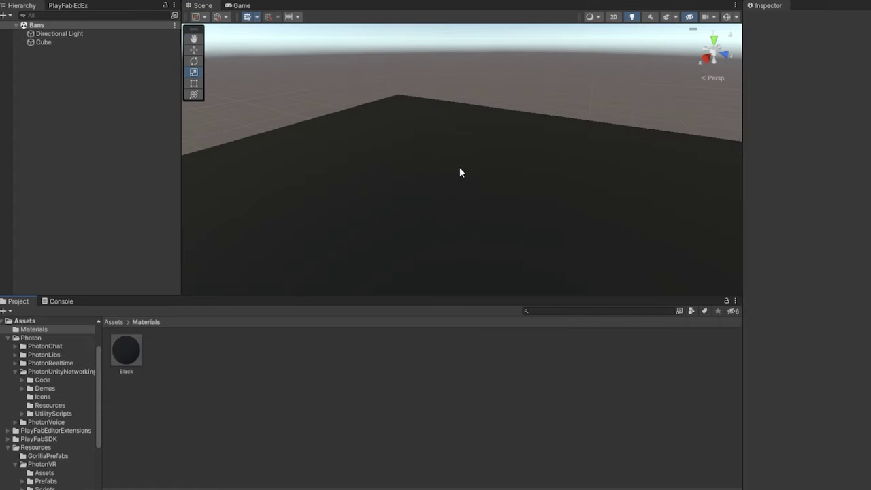
left_click_drag(395, 169, 476, 109, "alt")
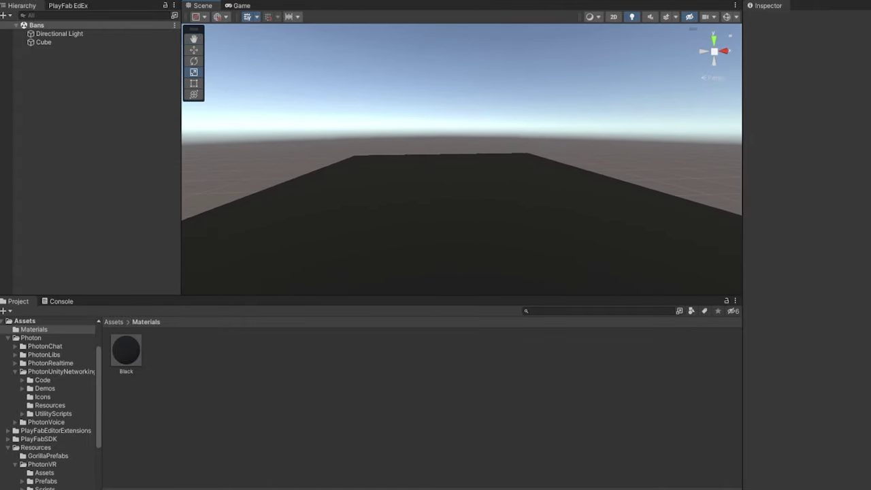
Step: Save the Bans scene and select the Scenes folder under Assets
left_click(15, 0)
left_click(44, 31)
left_click(109, 321)
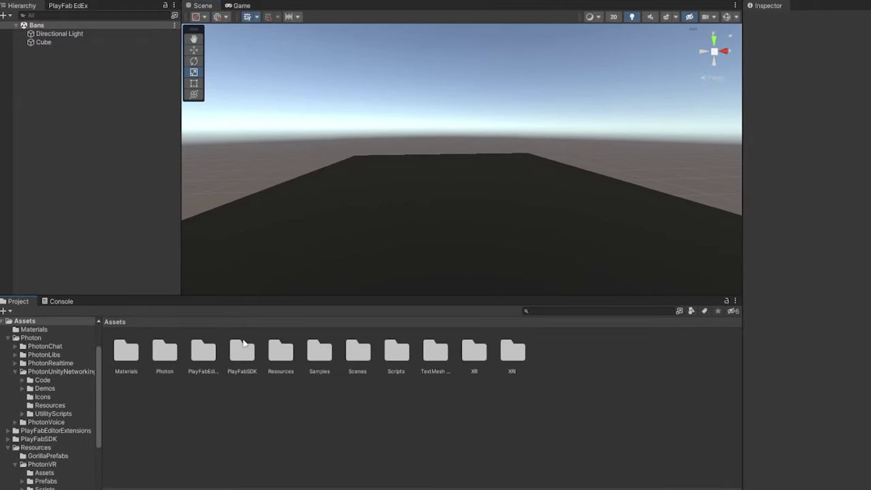
left_click(366, 354)
Step: Open SampleScene, run it in play mode while inspecting the Gorilla Rig, then stop
double_click(366, 354)
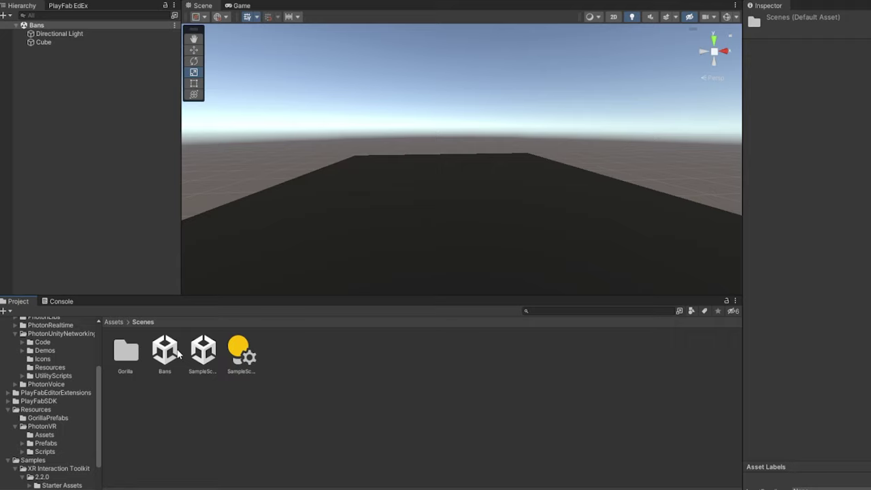
double_click(202, 350)
scroll(424, 169, "up", 5)
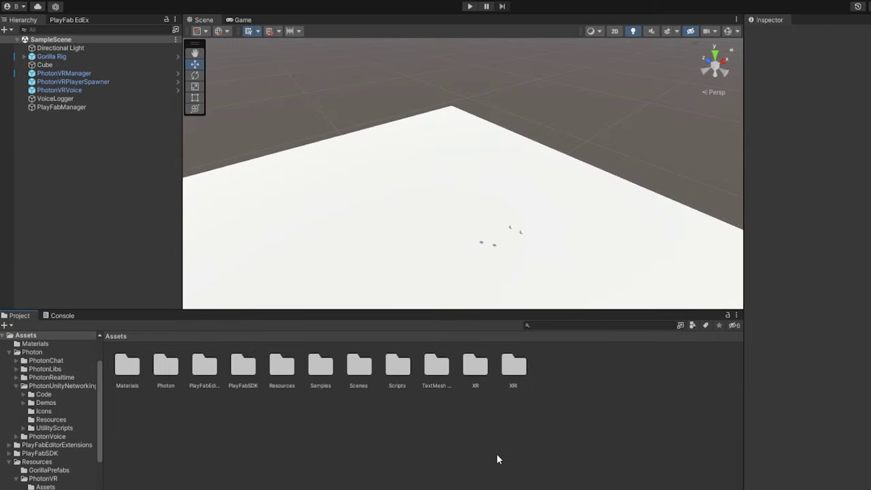
left_click(469, 7)
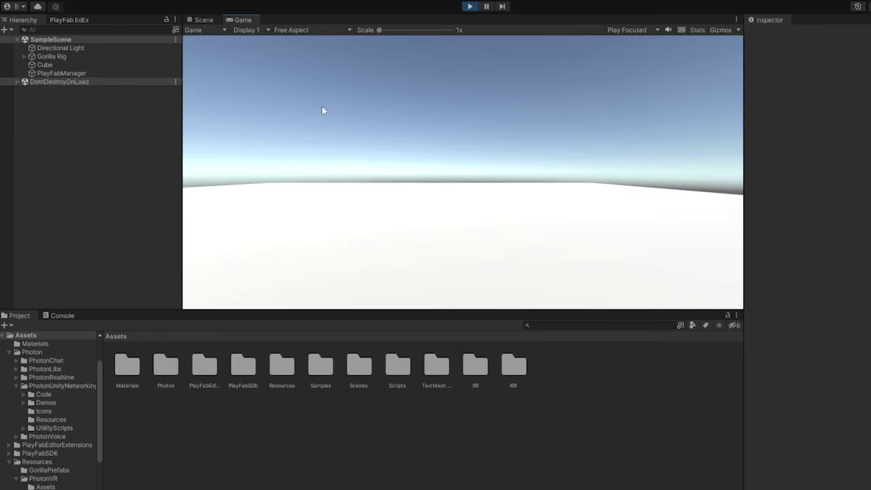
left_click(201, 20)
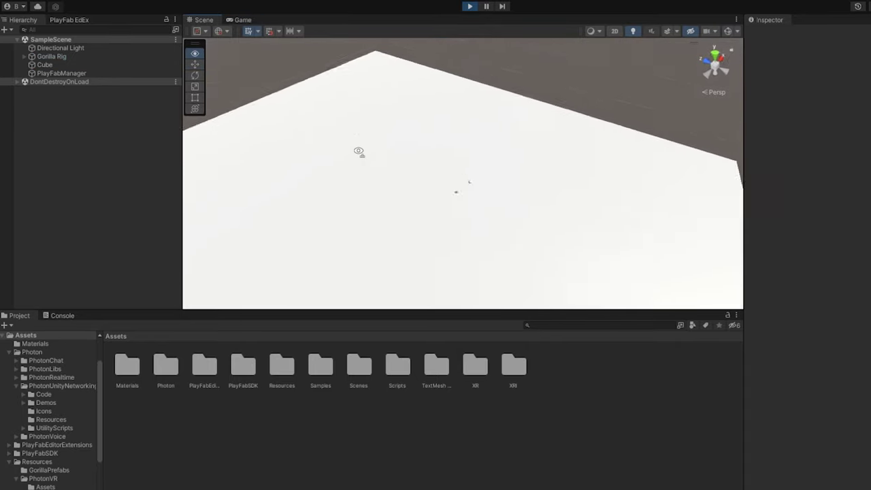
left_click(62, 315)
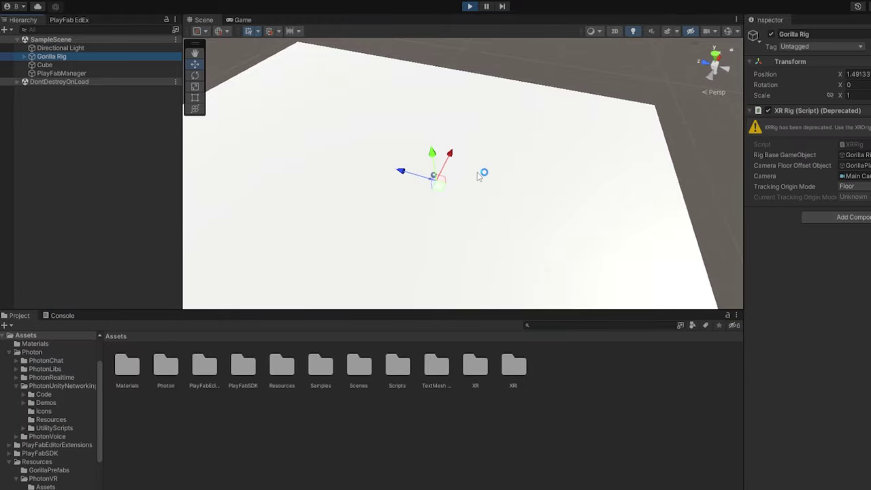
right_click_drag(478, 175, 486, 170)
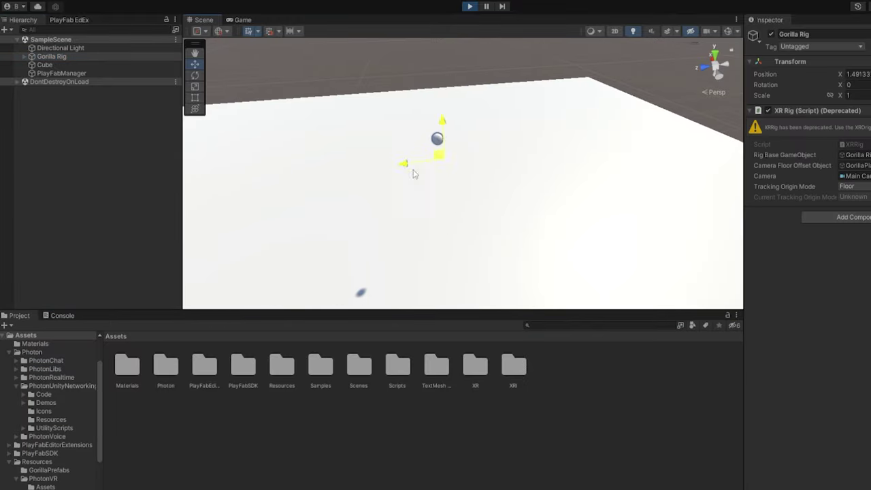
right_click_drag(361, 257, 340, 255)
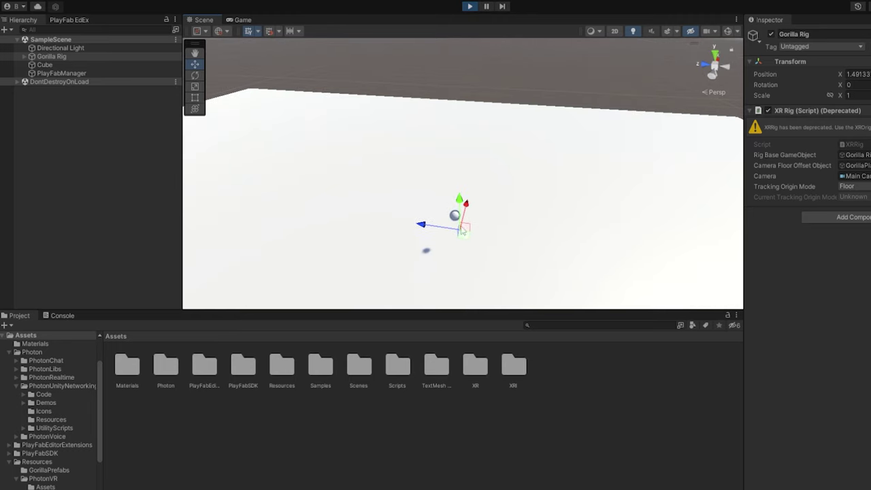
key("ctrl+p")
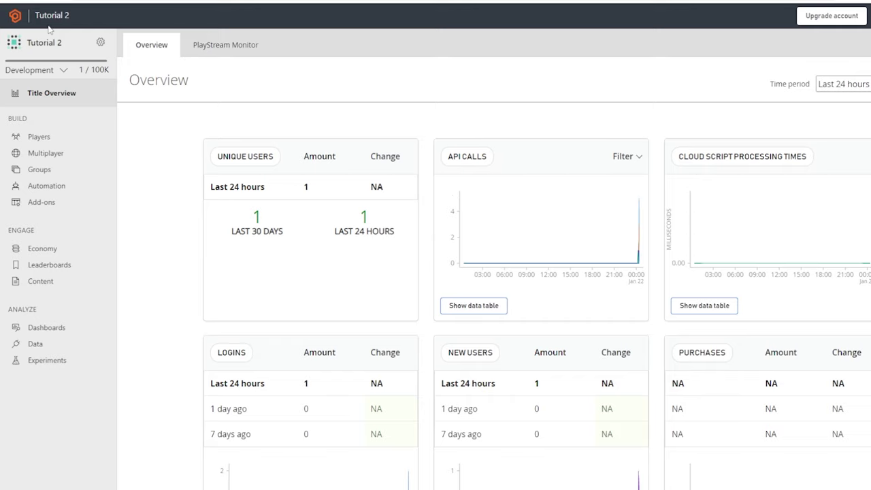
Step: Go to the Players page and search to list the title's players
left_click(31, 138)
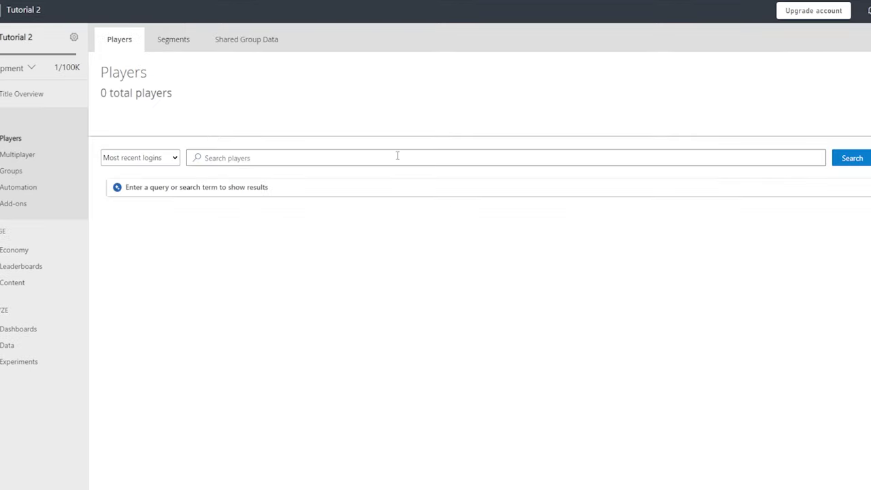
left_click(843, 159)
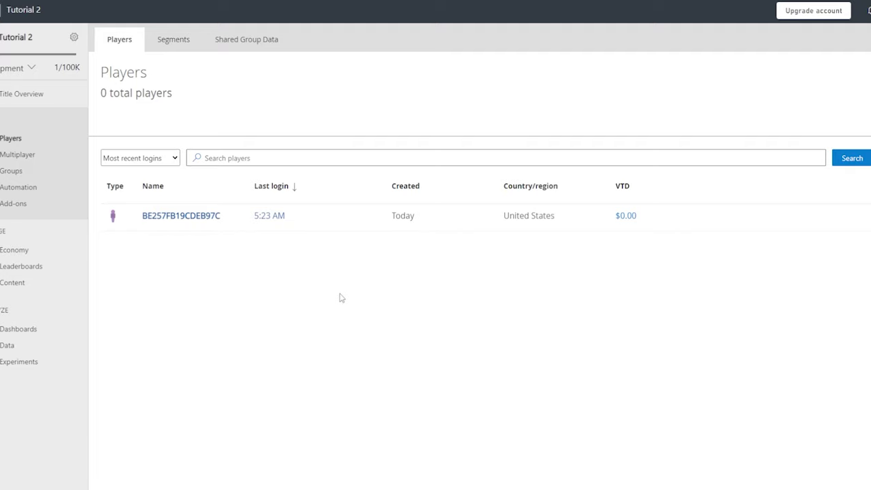
key("alt+Tab")
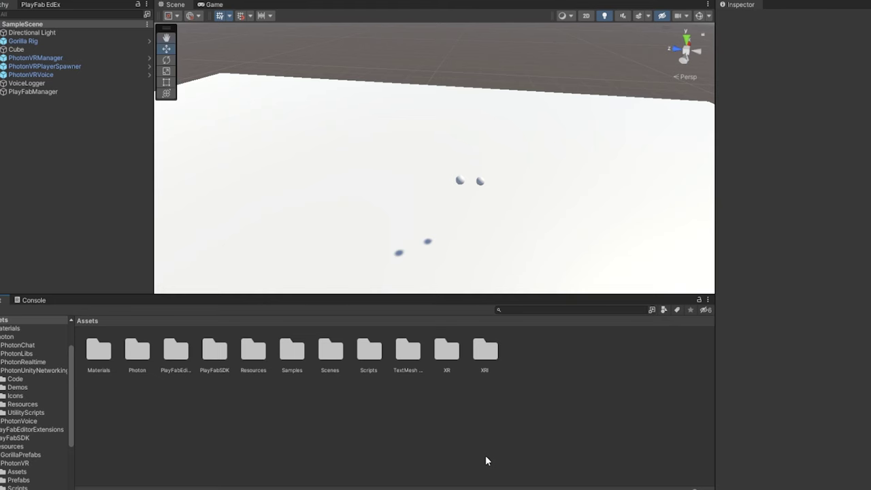
key("alt+Tab")
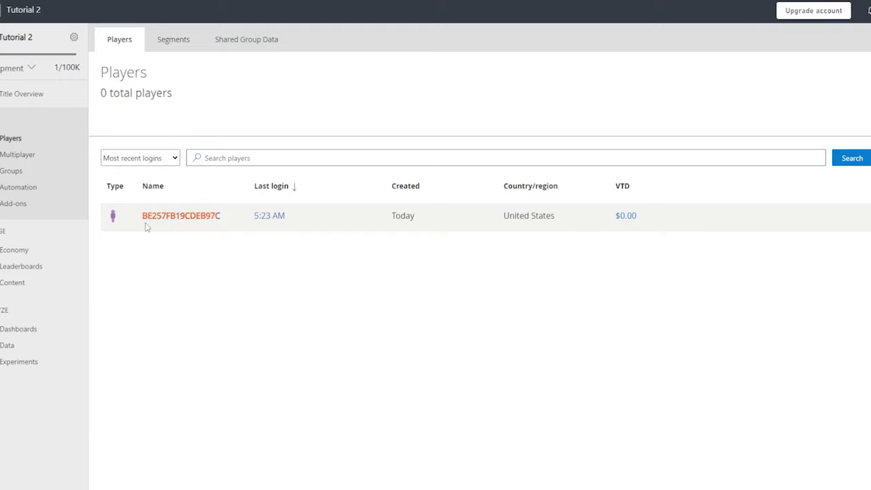
Step: Add a ban to the logged-in player with reason 'test' and duration 1 hour
left_click(146, 216)
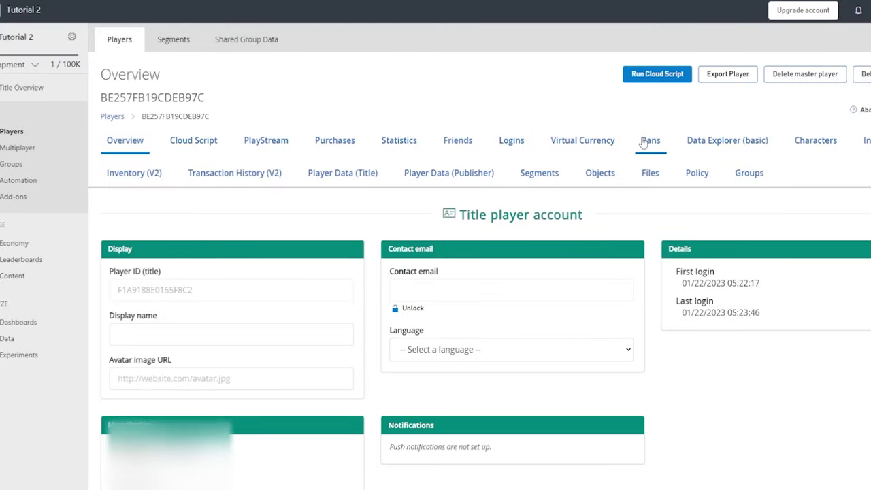
left_click(642, 140)
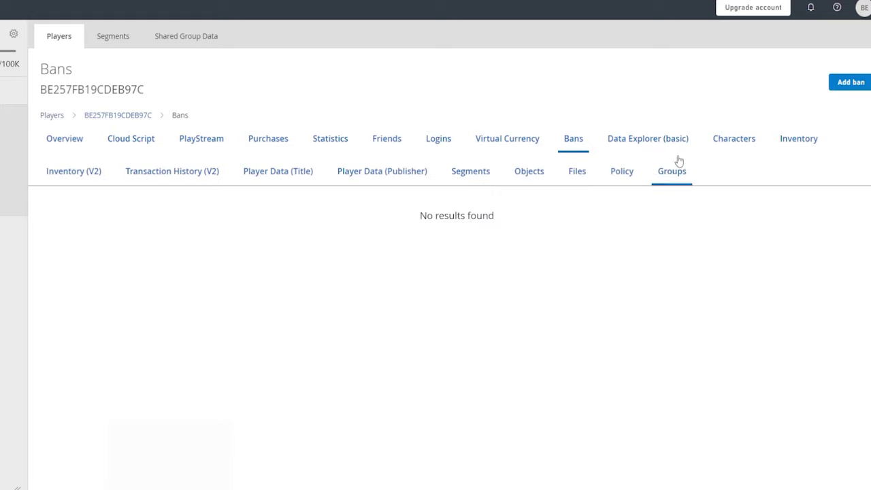
left_click(836, 83)
left_click(163, 208)
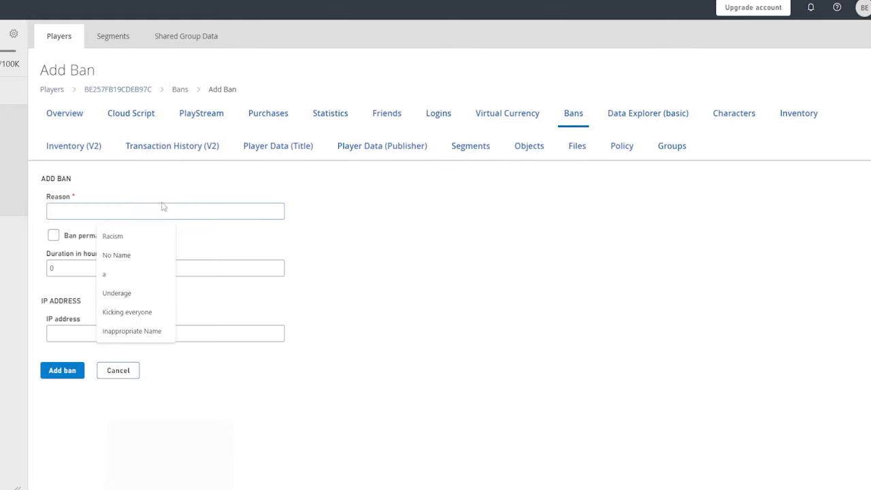
left_click(328, 235)
left_click(271, 212)
type("test")
double_click(80, 269)
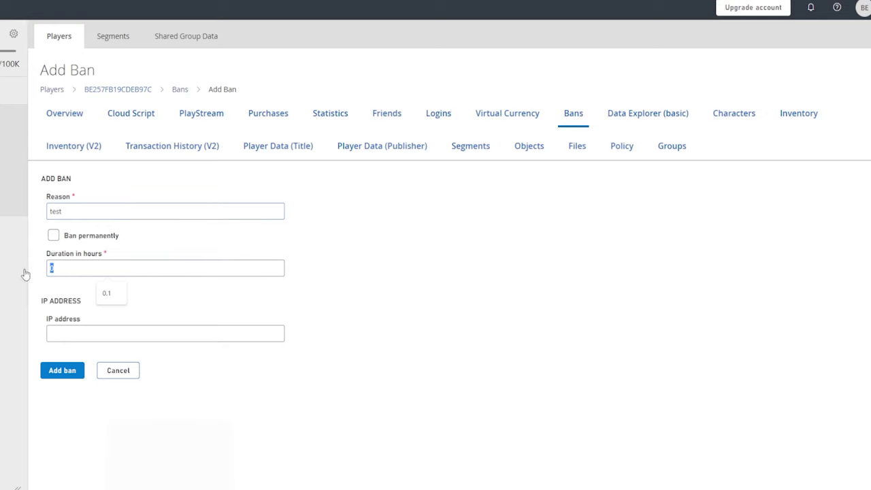
type("1")
left_click(48, 370)
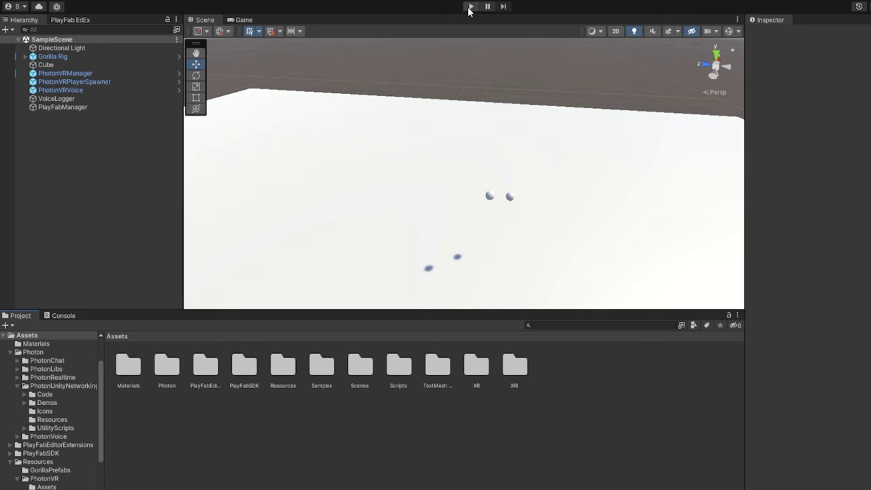
Step: Enter play mode again and expand DontDestroyOnLoad in the Hierarchy
left_click(470, 7)
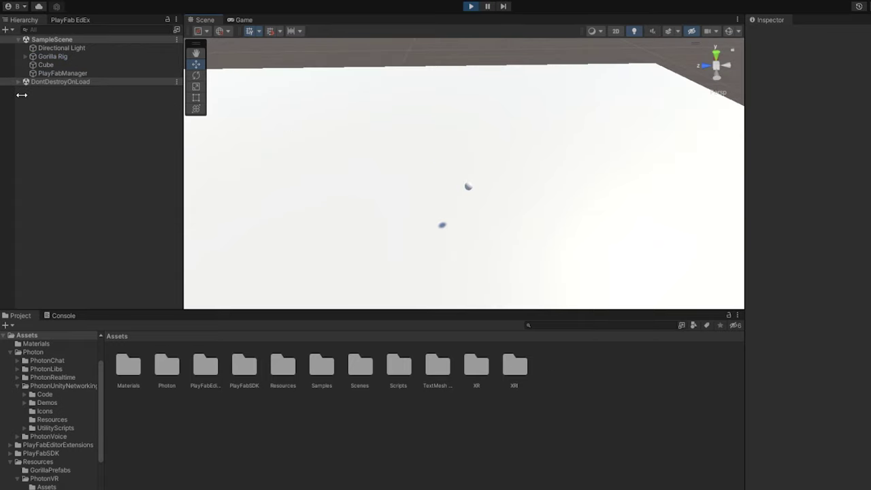
left_click(20, 82)
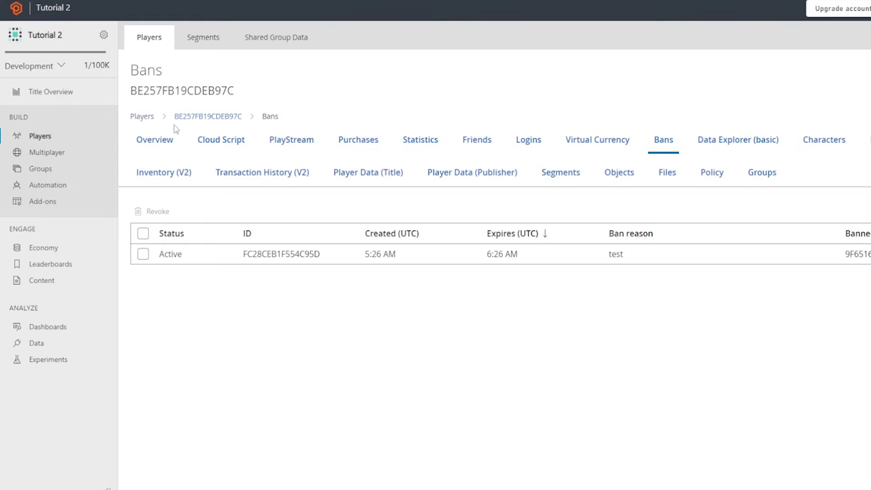
Step: Revoke the player's active 'test' ban and return to the Players list
left_click(142, 256)
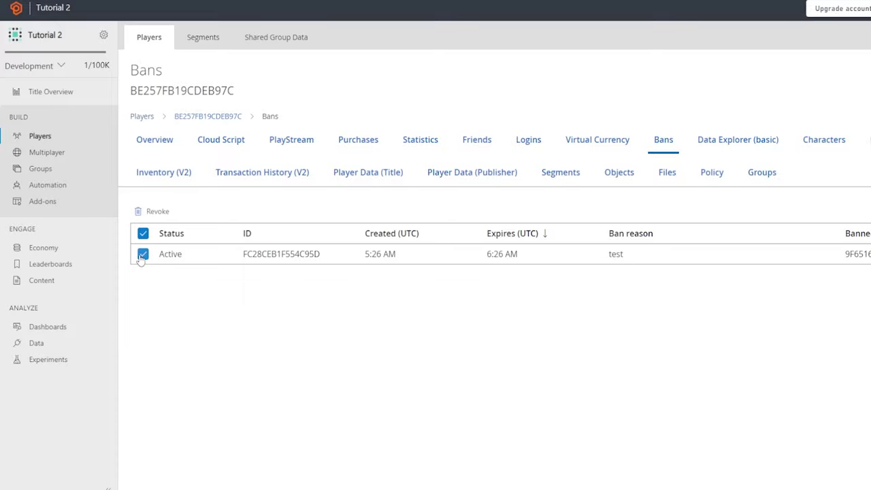
left_click(153, 211)
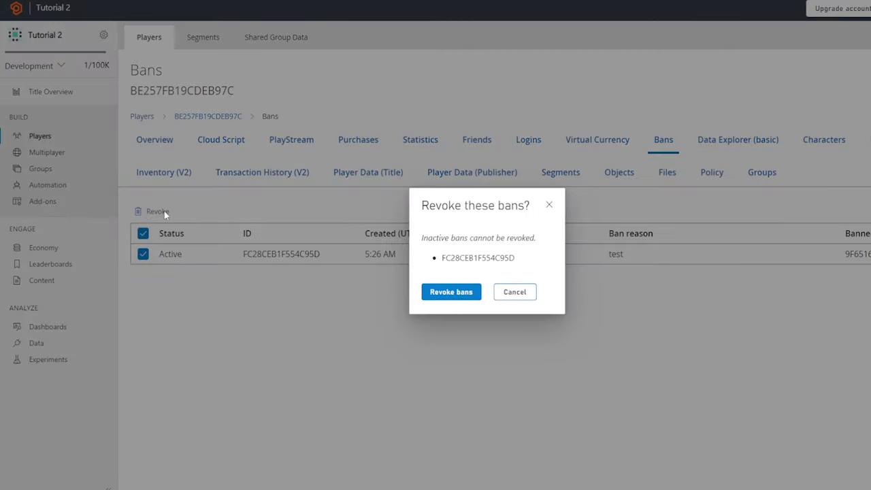
left_click(437, 291)
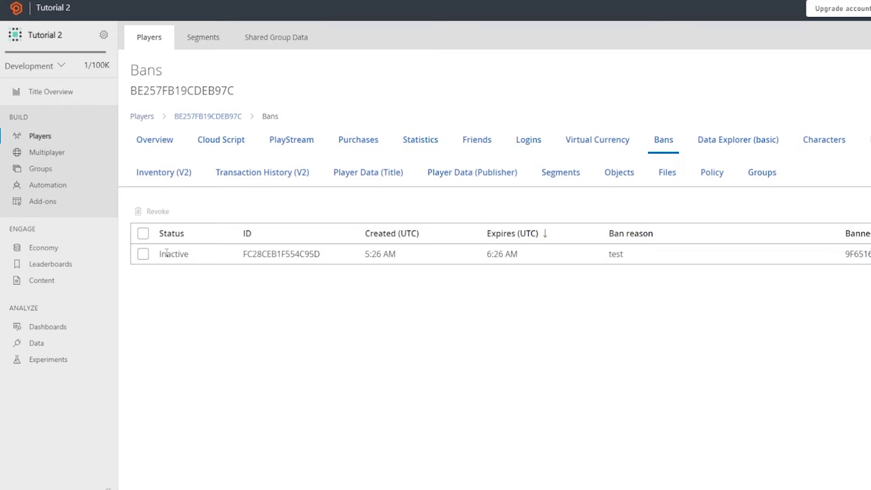
left_click(142, 116)
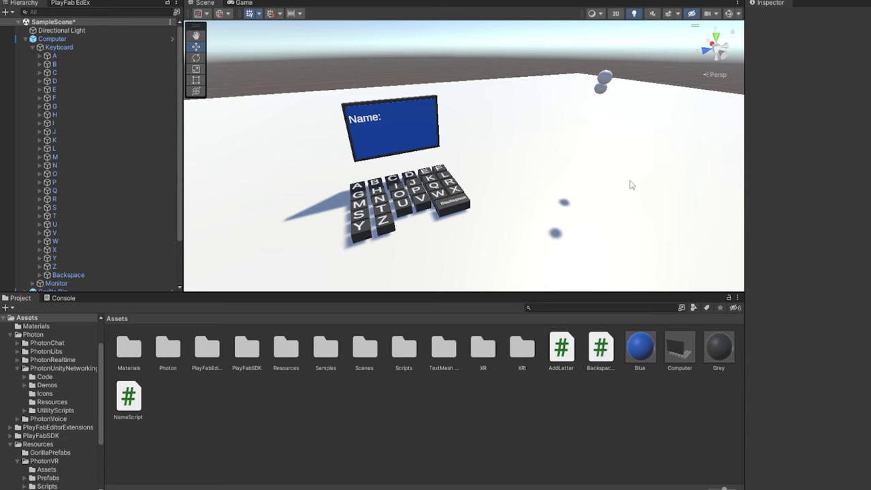
Step: Expand the Gorilla Rig and check the LeftHand and RightHand Controllers are tagged HandTag
right_click_drag(578, 150, 551, 110)
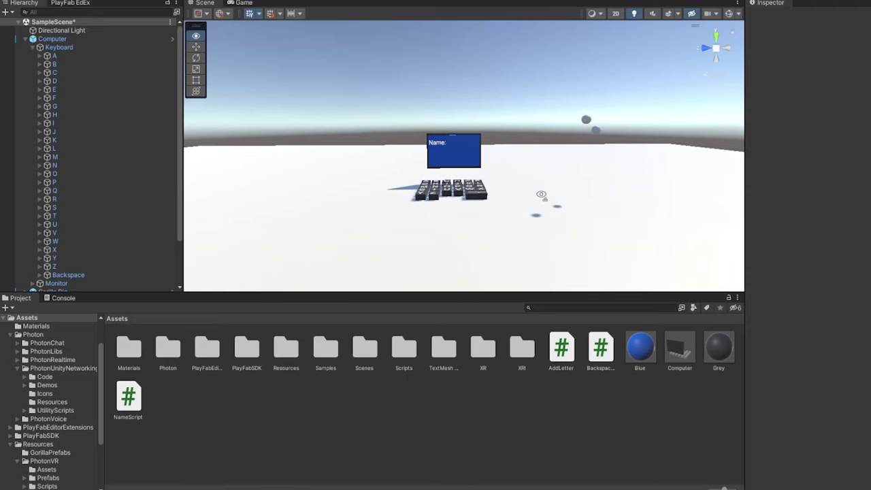
left_click_drag(541, 195, 530, 222, "alt")
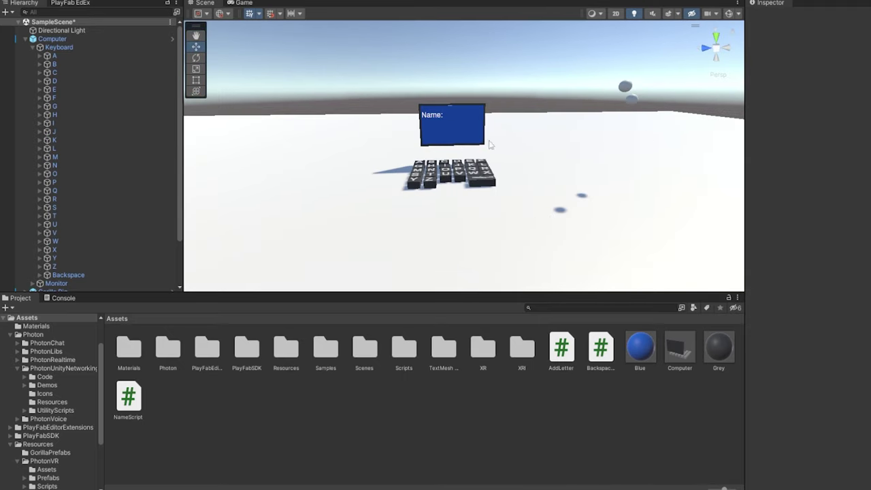
left_click_drag(490, 144, 545, 177, "alt")
scroll(24, 241, "down", 3)
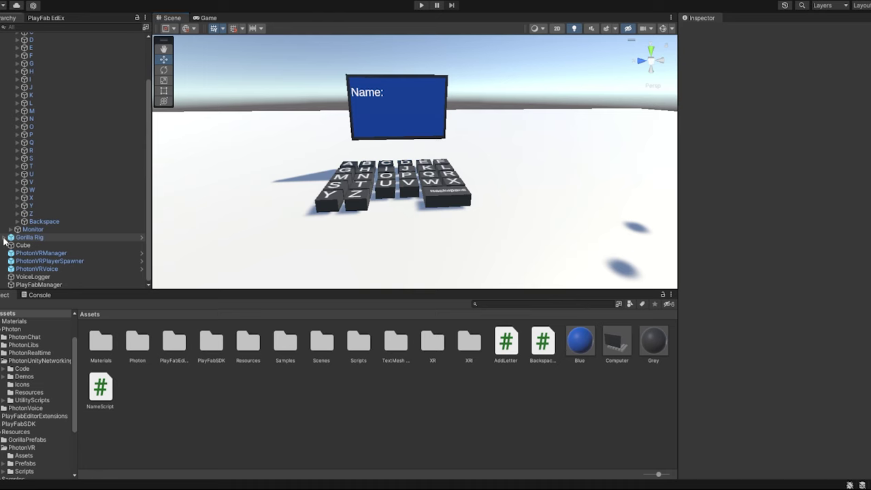
left_click(4, 237)
left_click(18, 237)
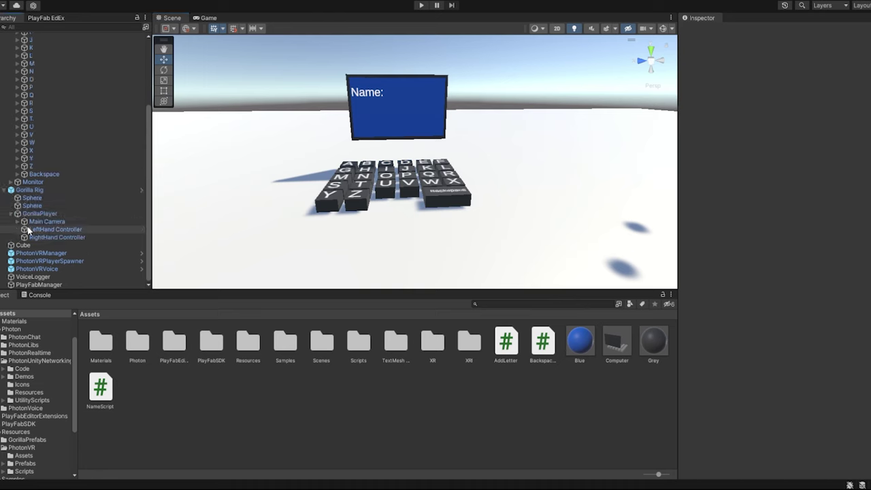
left_click(30, 230)
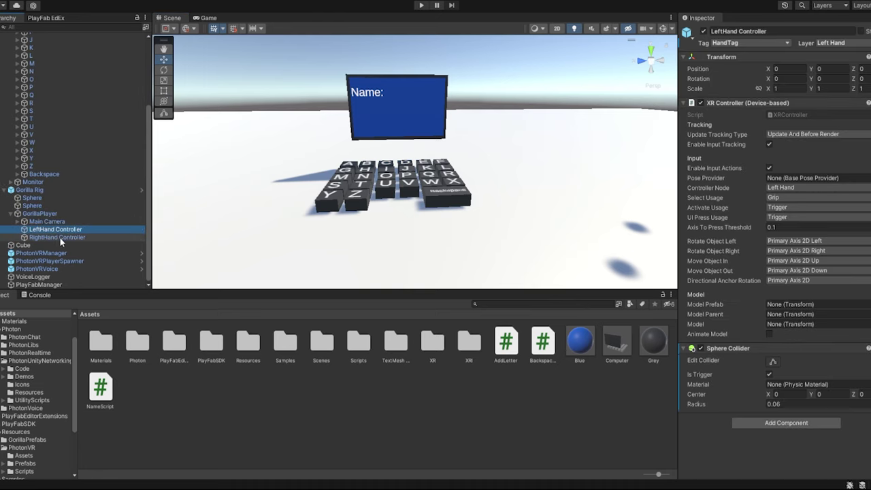
left_click(60, 237, "ctrl")
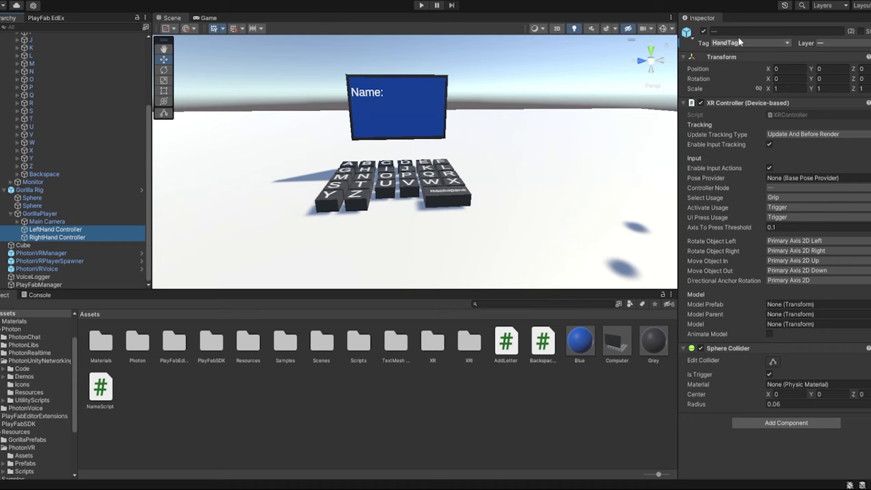
key("ctrl+z")
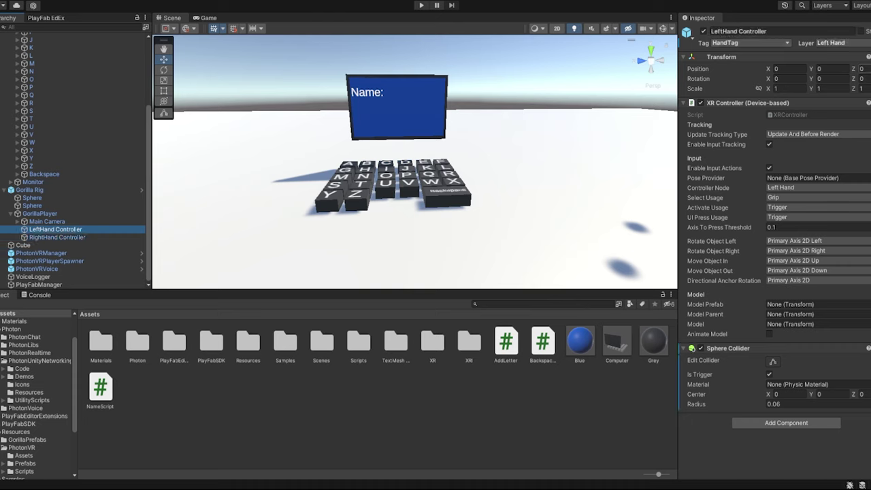
key("Down")
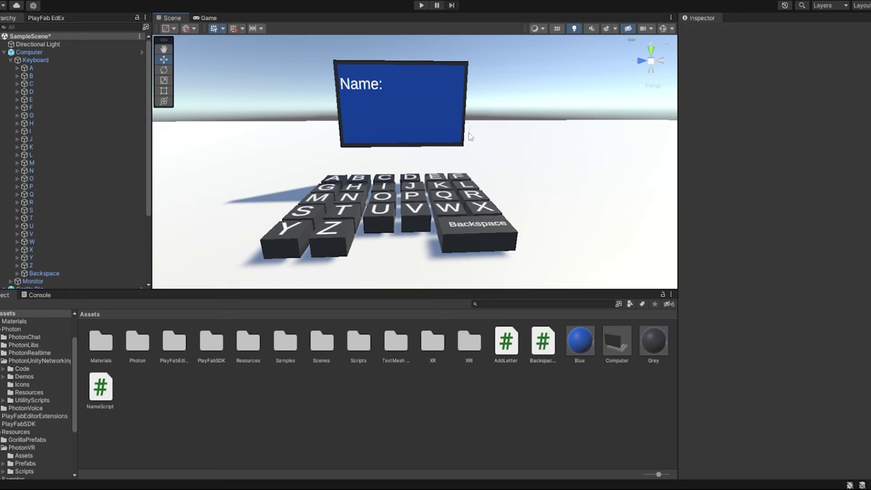
Step: Duplicate the Backspace key and move the copy left beside Z
left_click(456, 218)
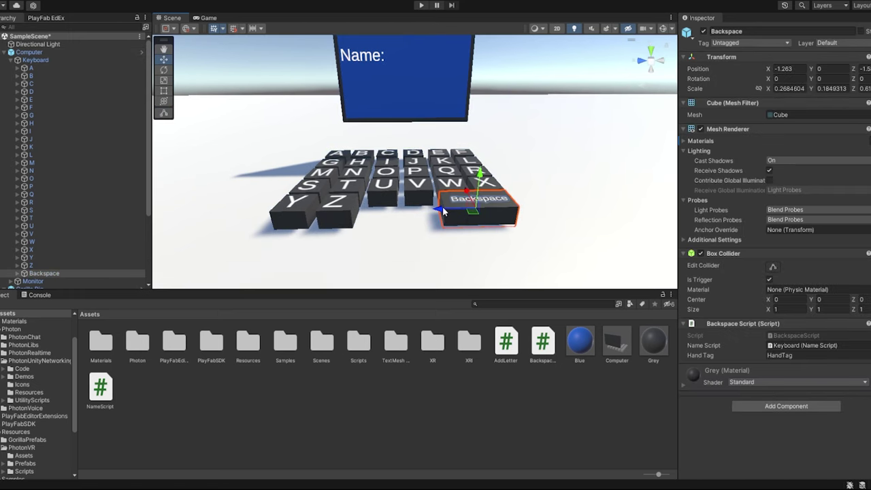
key("ctrl+d")
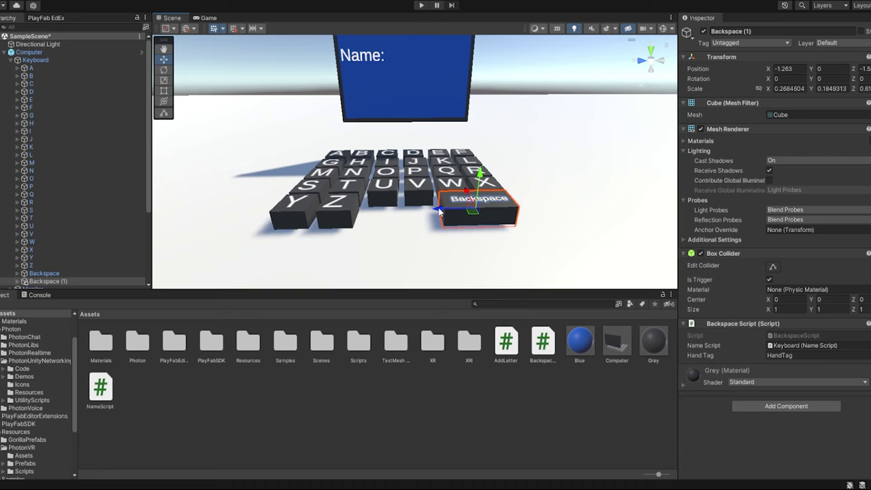
left_click_drag(439, 212, 362, 221)
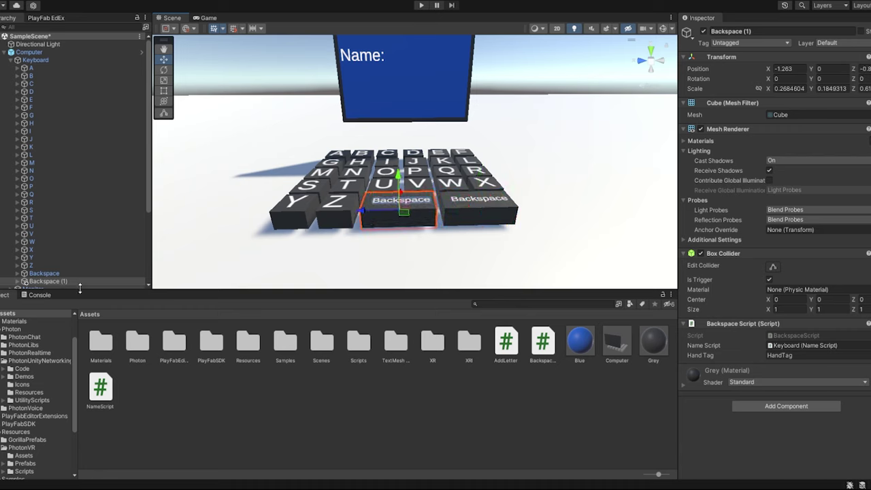
Step: Change the copied key's Text (TMP) label text to 'Enter'
left_click(16, 281)
scroll(41, 265, "down", 3)
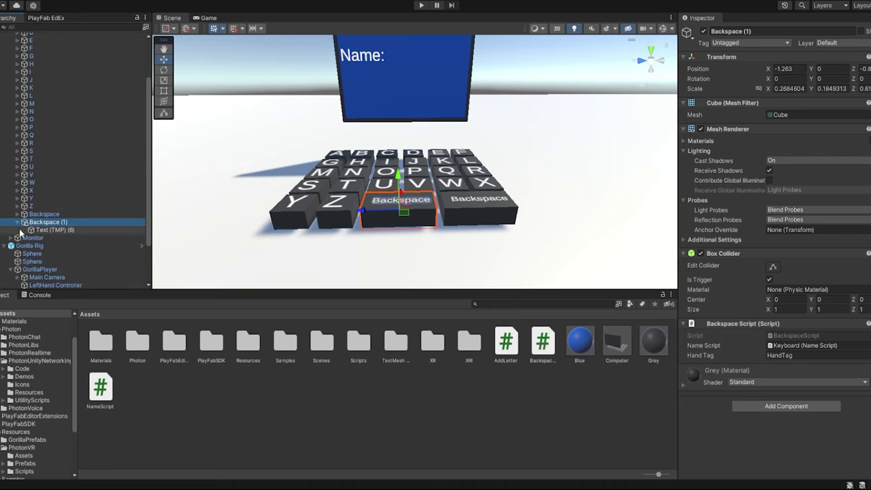
left_click(41, 230)
double_click(703, 334)
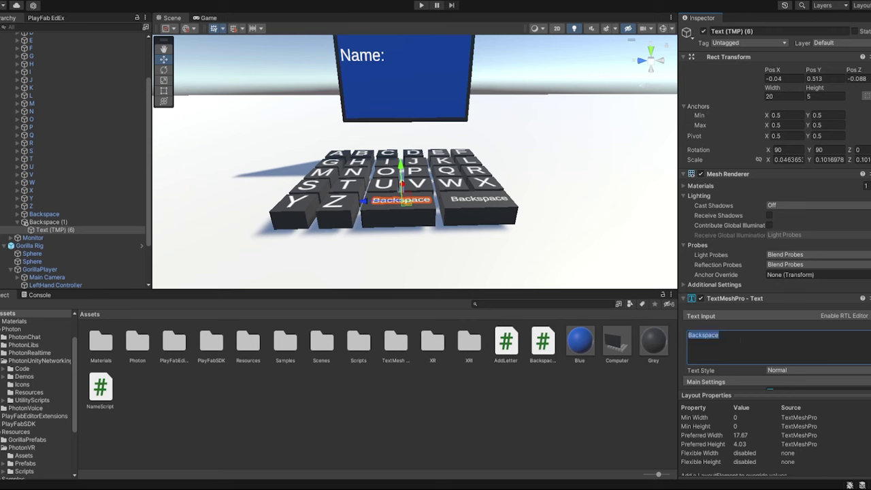
type("Enter")
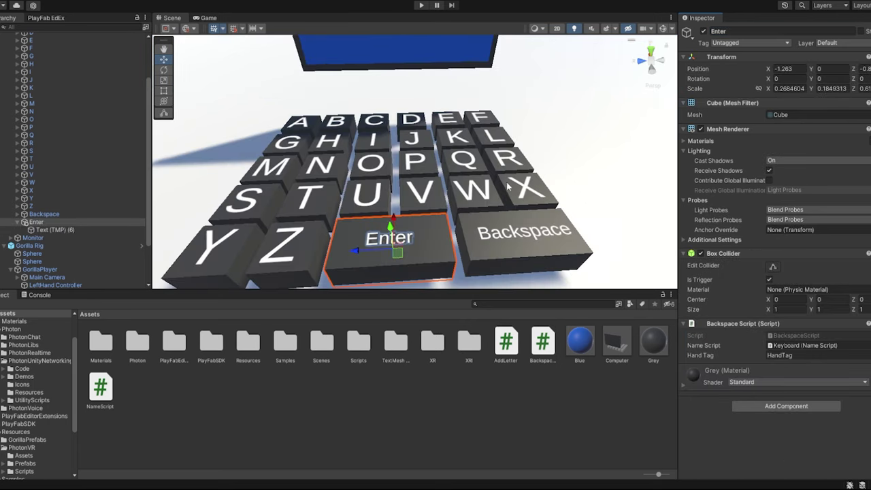
scroll(489, 193, "down", 4)
scroll(480, 193, "up", 2)
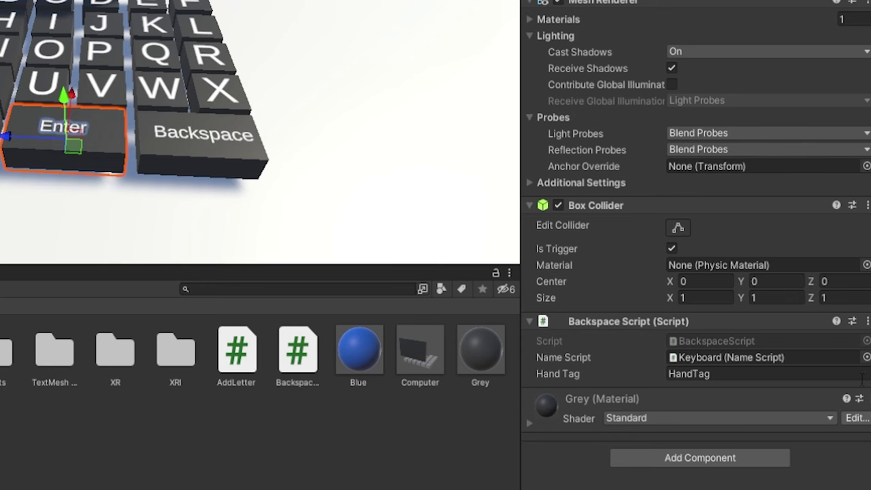
Step: Remove the Backspace Script component from the Enter key
left_click(867, 322)
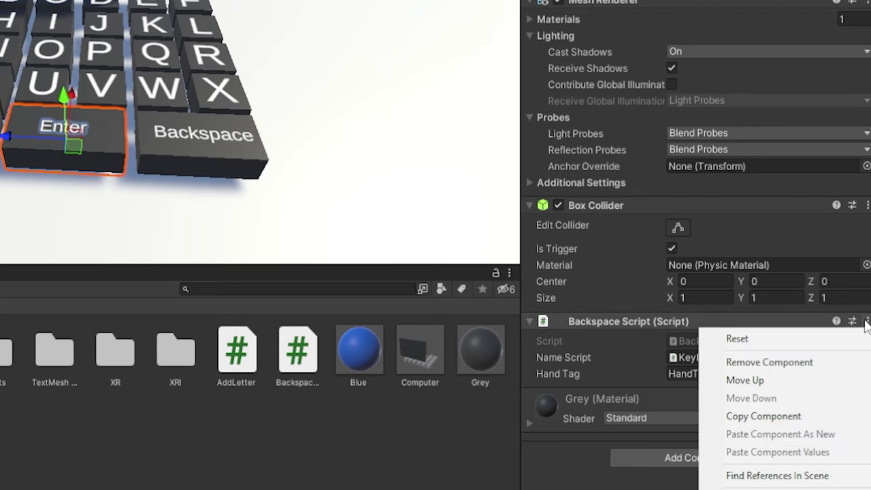
left_click(826, 364)
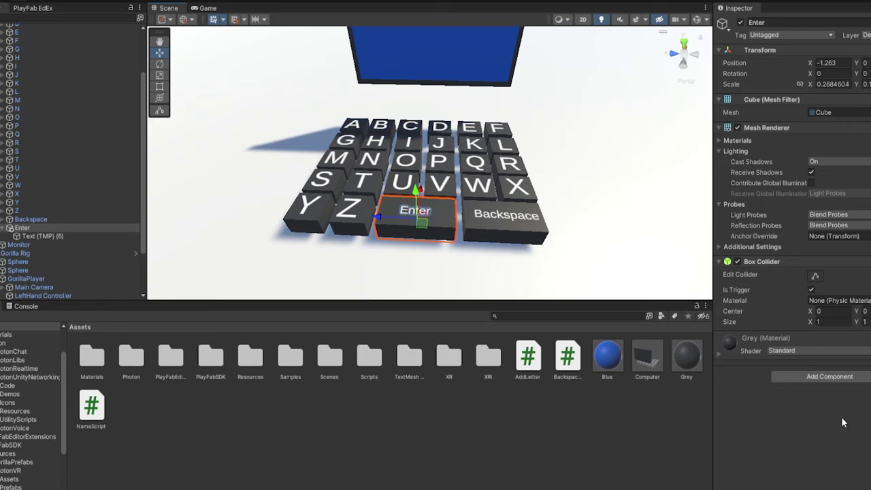
left_click(517, 408)
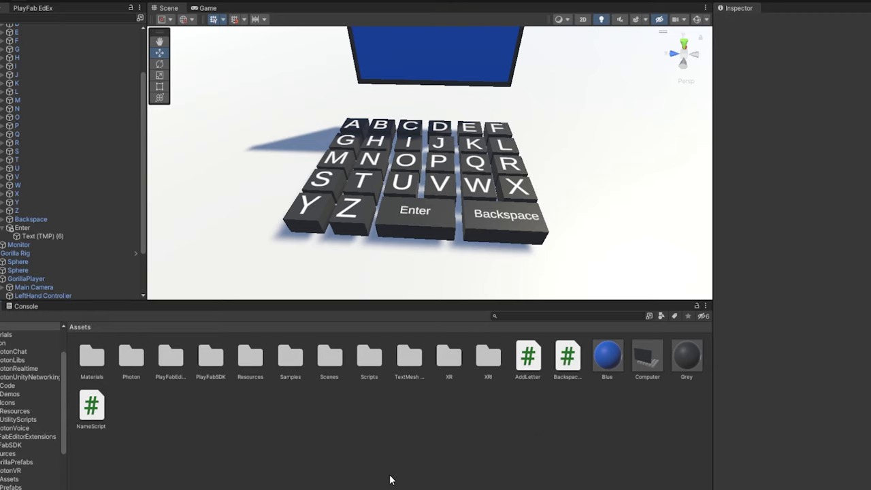
Step: Attach ExecuteButtonName to Enter with Handtag 'HandTag' and Name Script set to Keyboard
double_click(369, 355)
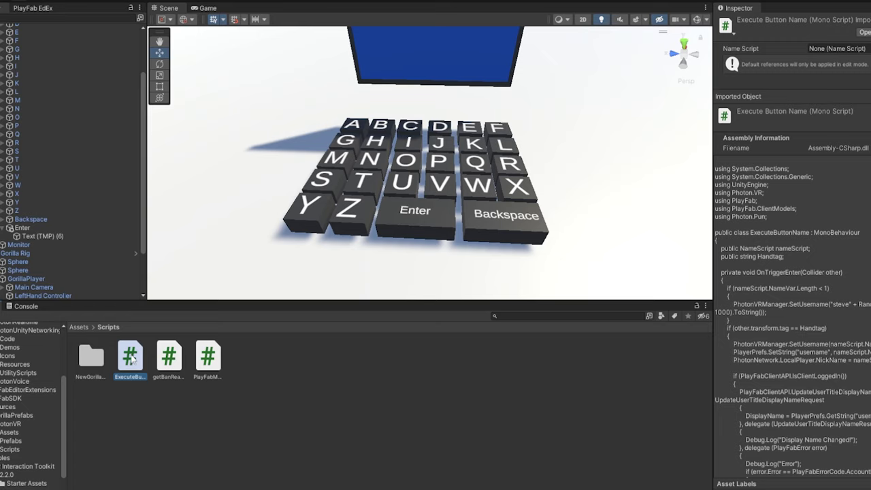
left_click_drag(132, 361, 52, 227)
left_click(817, 371)
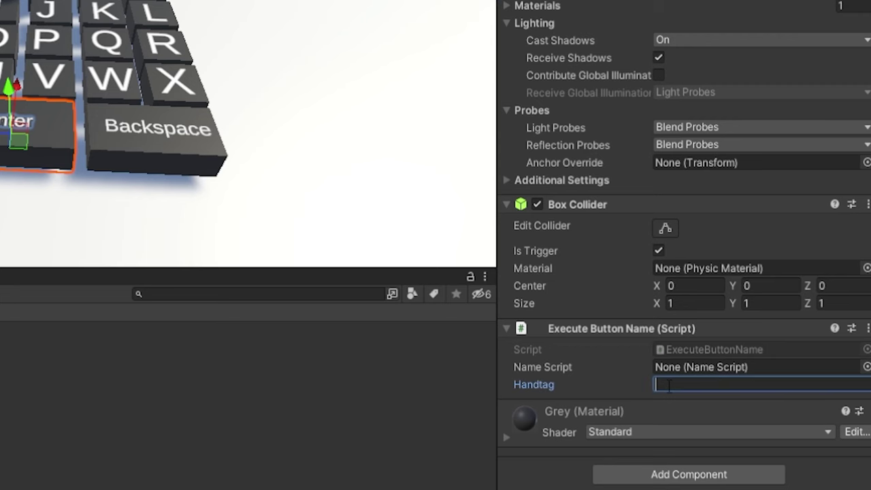
type("HandTag")
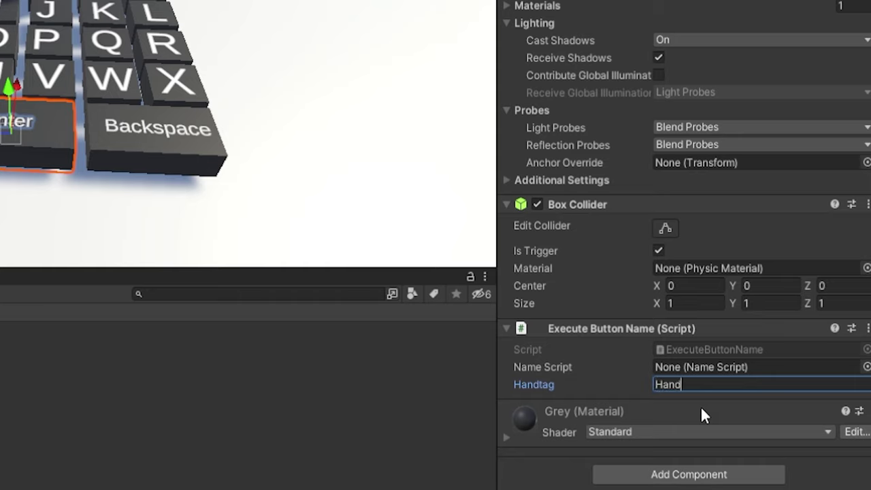
left_click(866, 366)
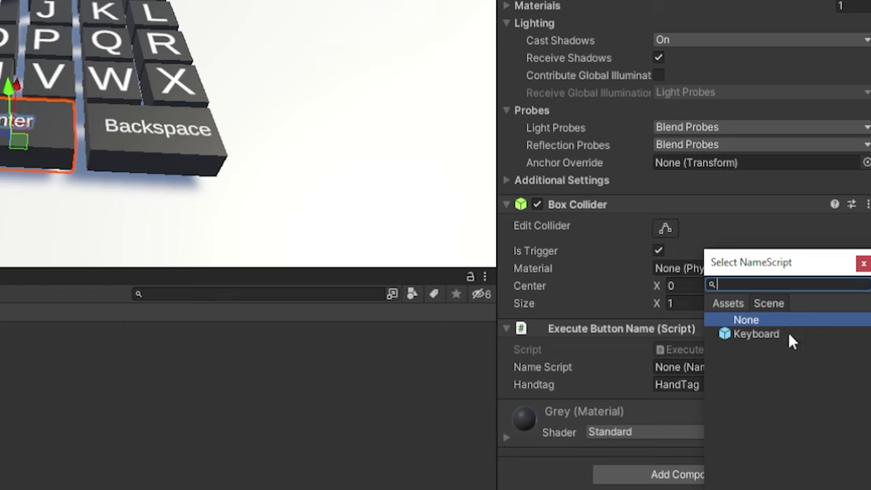
left_click(756, 333)
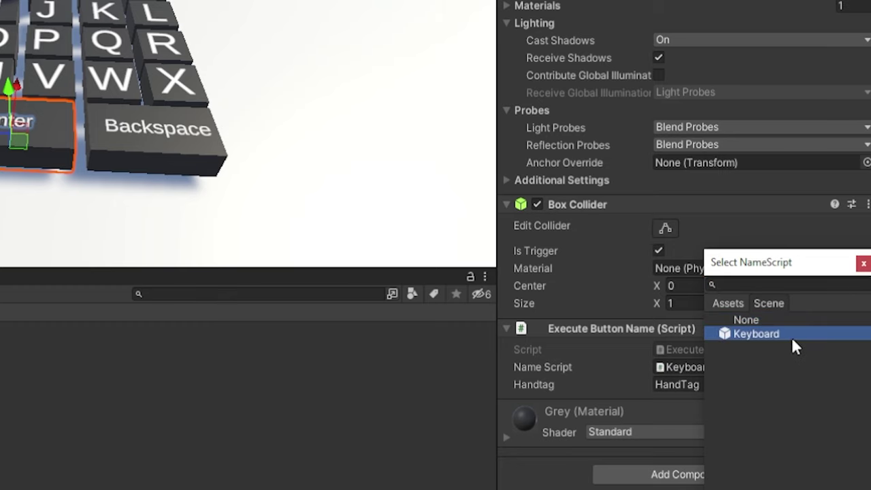
left_click(862, 264)
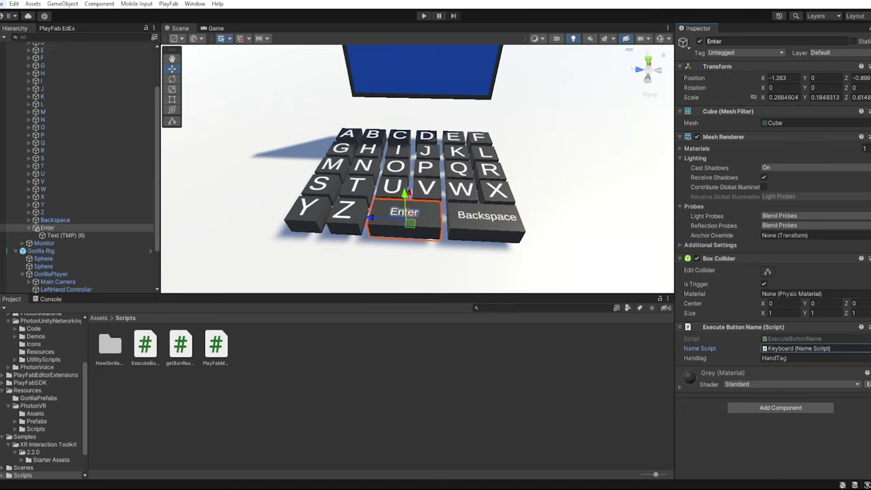
Step: Save the scene, then play-test by moving the LeftHand Controller onto the Enter key
left_click(5, 4)
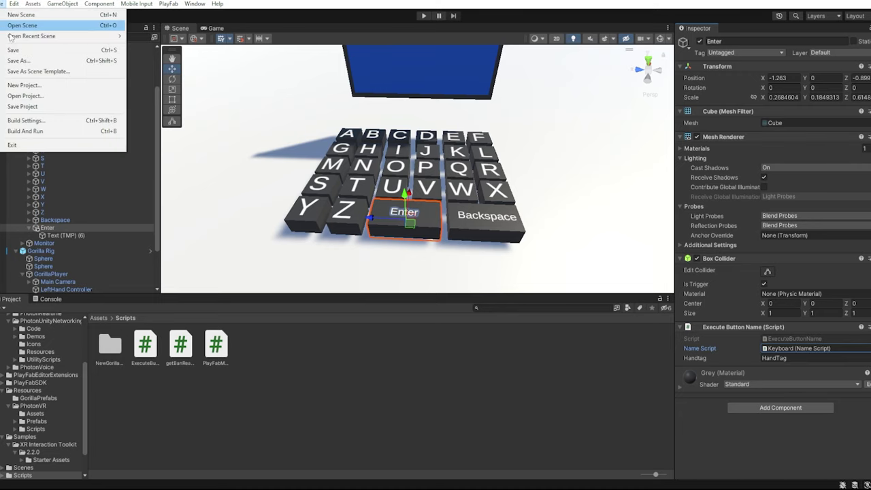
left_click(20, 50)
left_click(423, 16)
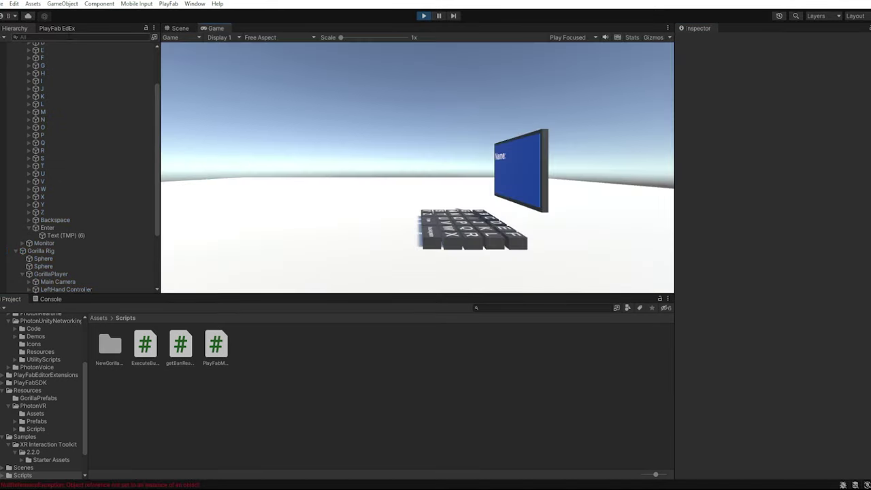
left_click(181, 28)
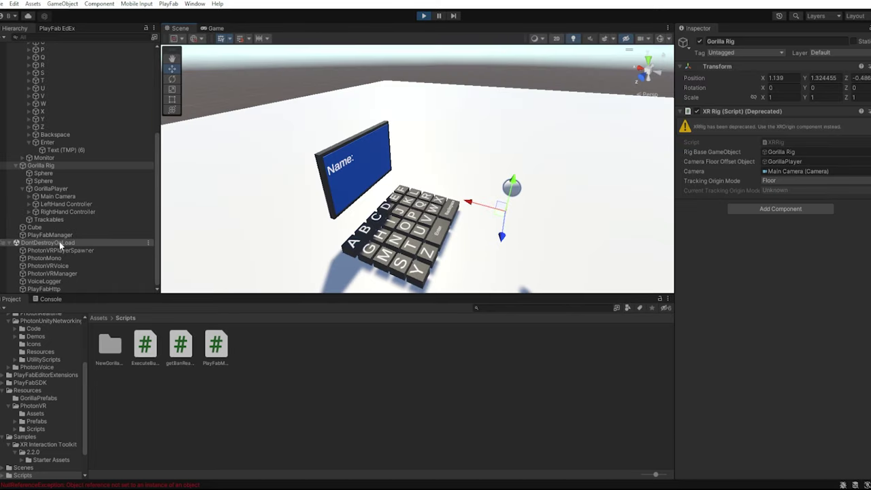
left_click(109, 205)
key("f")
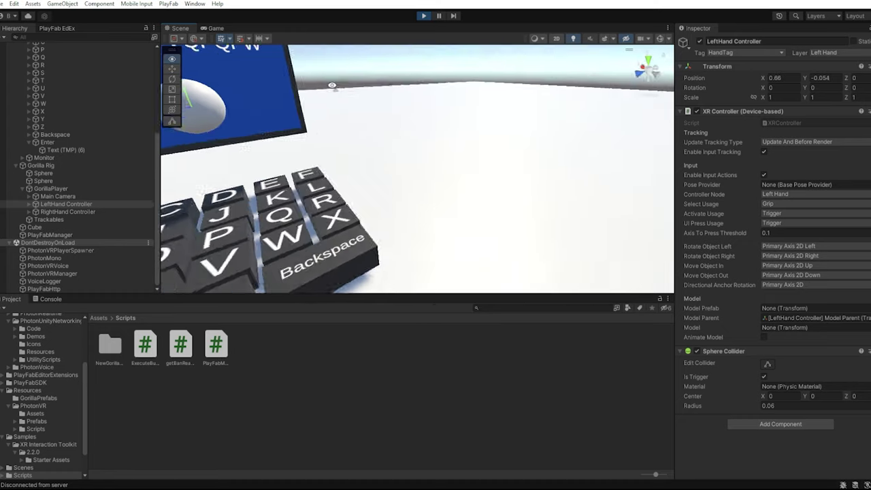
left_click_drag(392, 140, 457, 209)
Step: Stop the play test, search PlayFab players for 'wq', then open the new WQPVQPQPW player
key("ctrl+p")
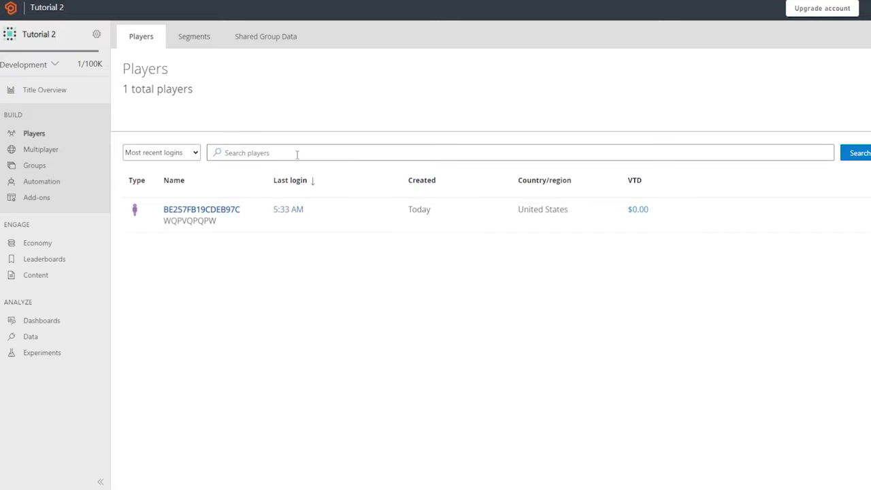
left_click(301, 153)
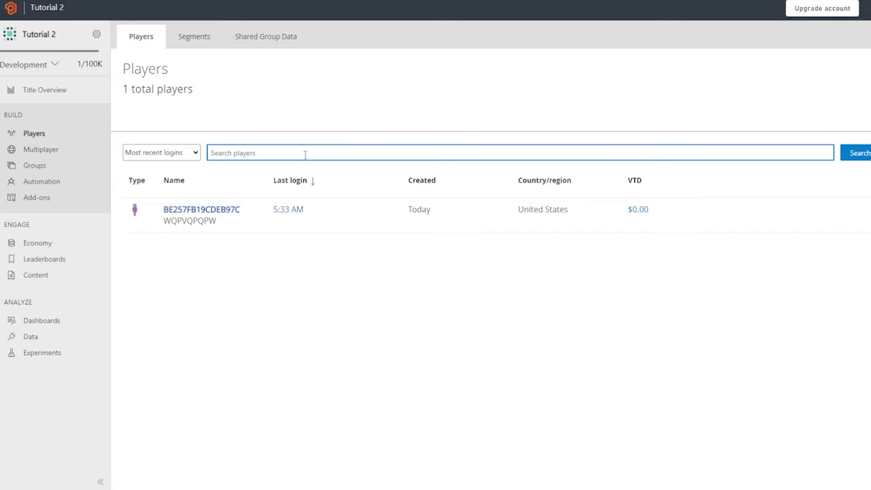
type("wq")
key("Return")
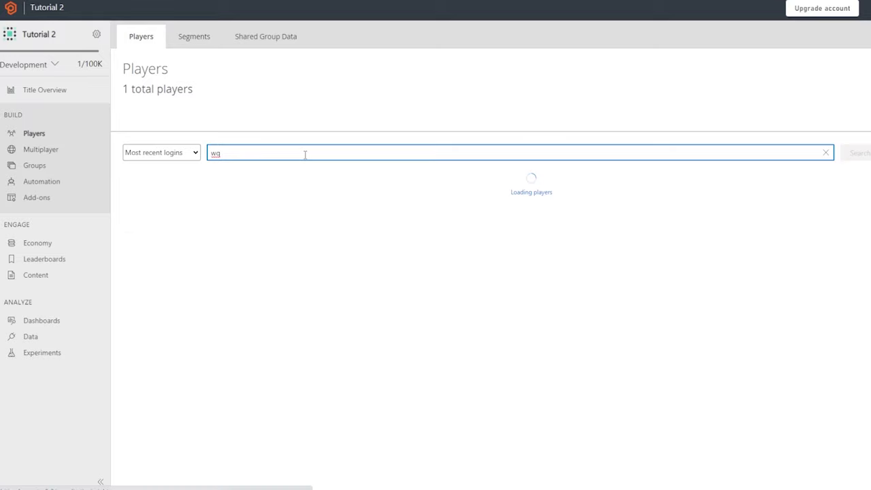
left_click(826, 153)
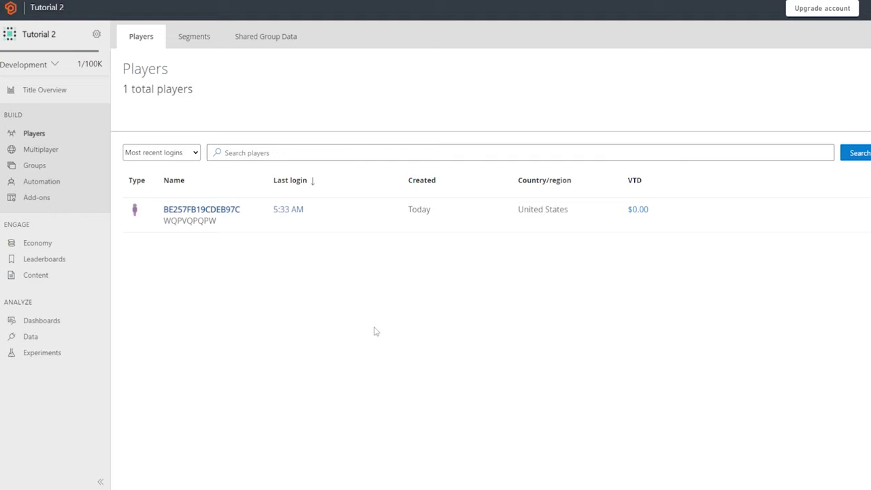
left_click(182, 211)
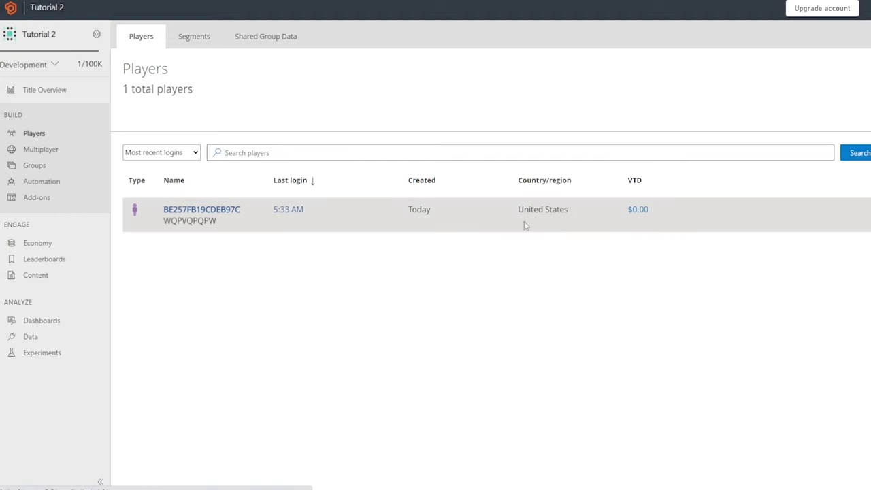